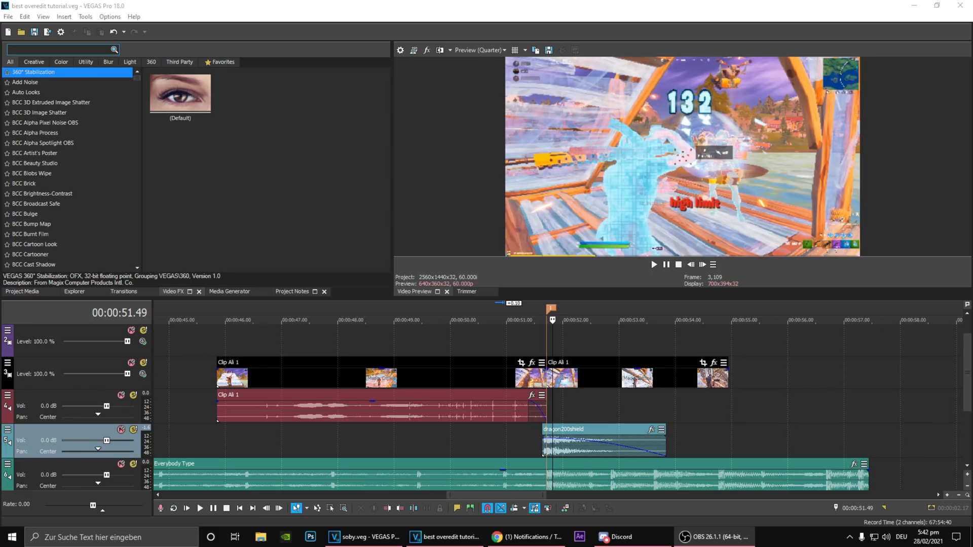
left_click(530, 342)
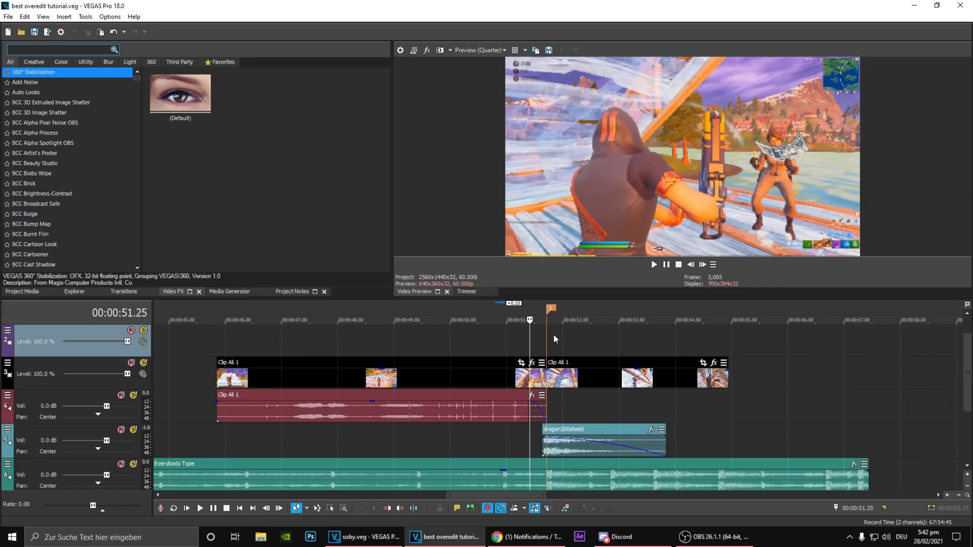
scroll(553, 333, "down", 2)
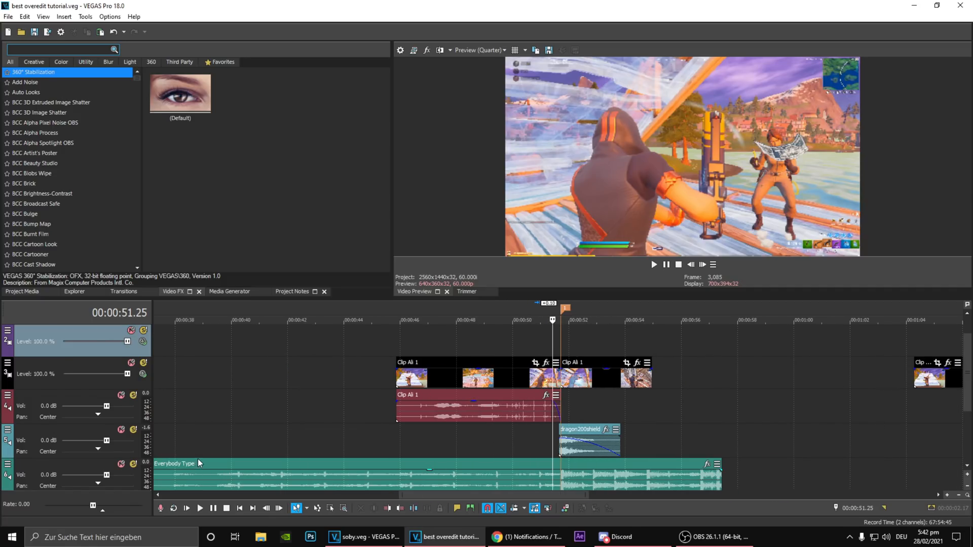
scroll(657, 486, "up", 4)
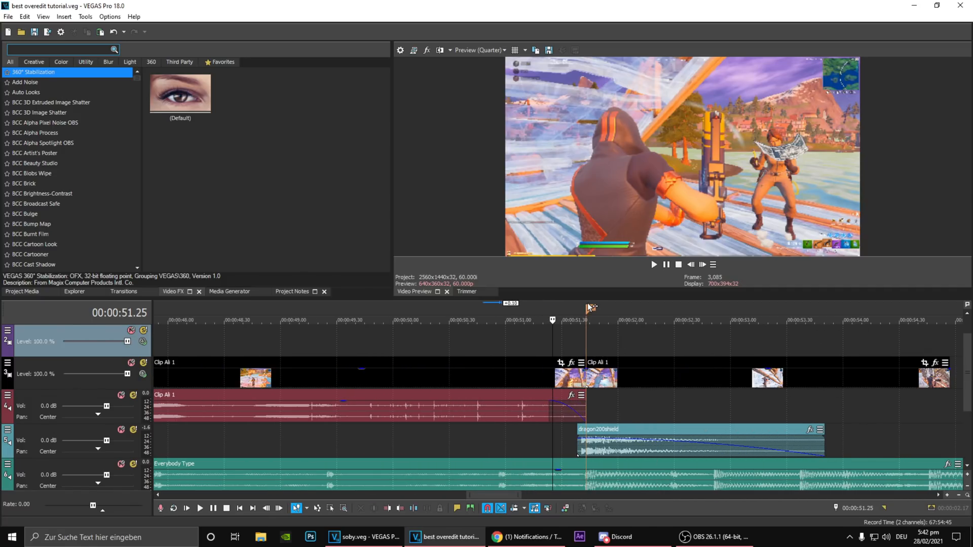
scroll(601, 462, "down", 1)
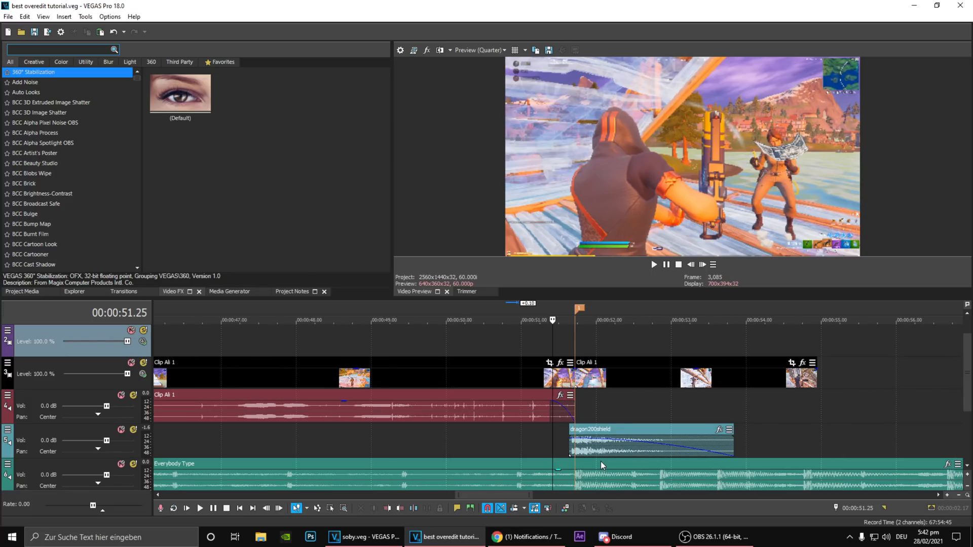
scroll(579, 349, "down", 1)
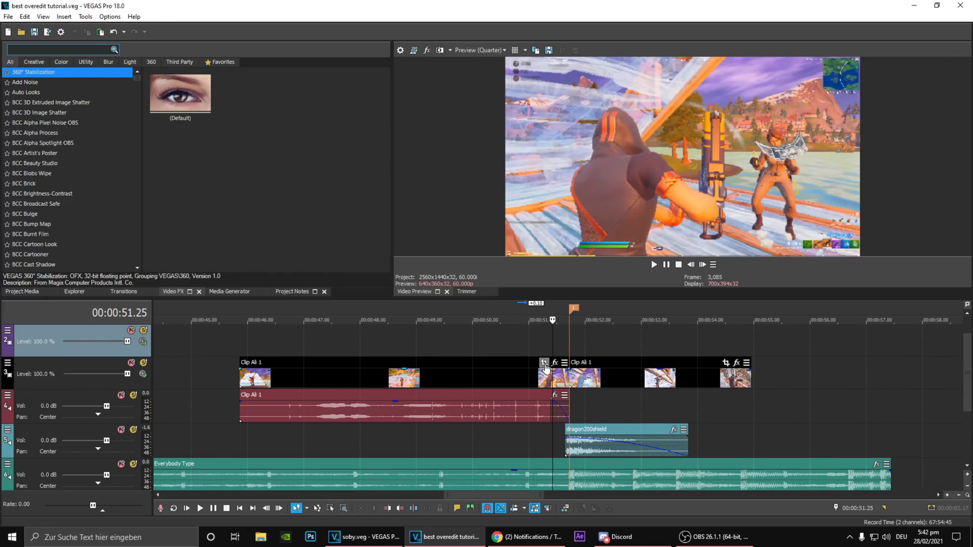
Split the first gameplay video event at 00:00:50.23, a marked 1 second 20 frames before the timeline marker.
left_click(571, 377)
scroll(571, 377, "up", 1)
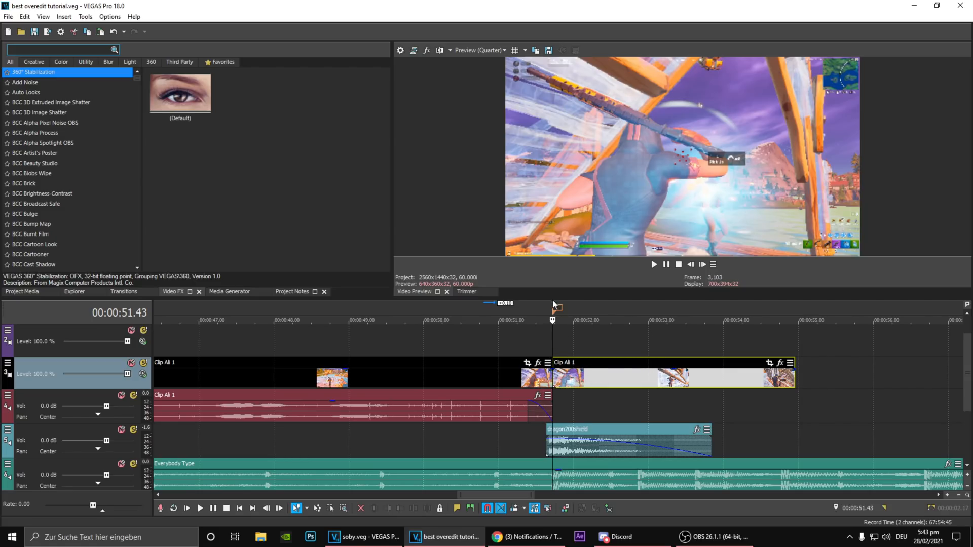
left_click_drag(553, 306, 453, 350)
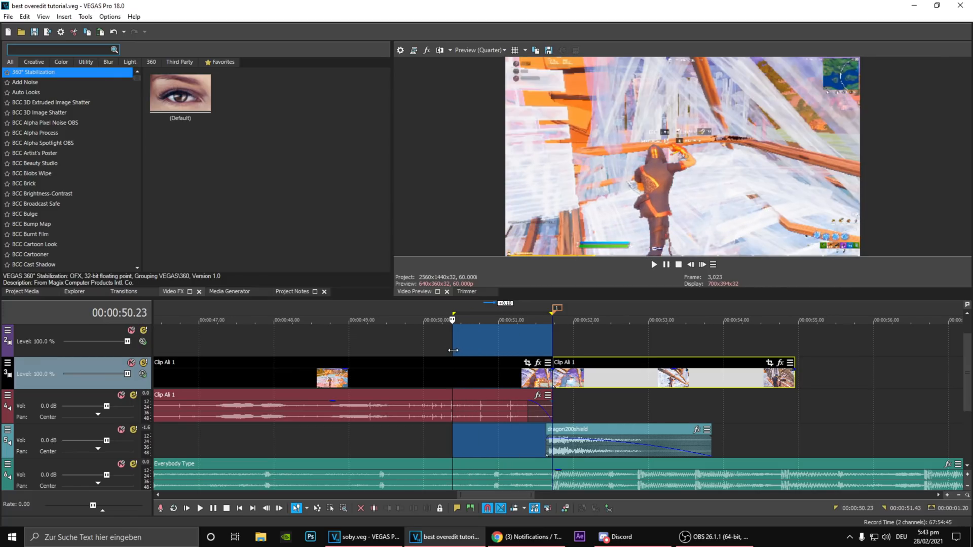
scroll(528, 390, "up", 3)
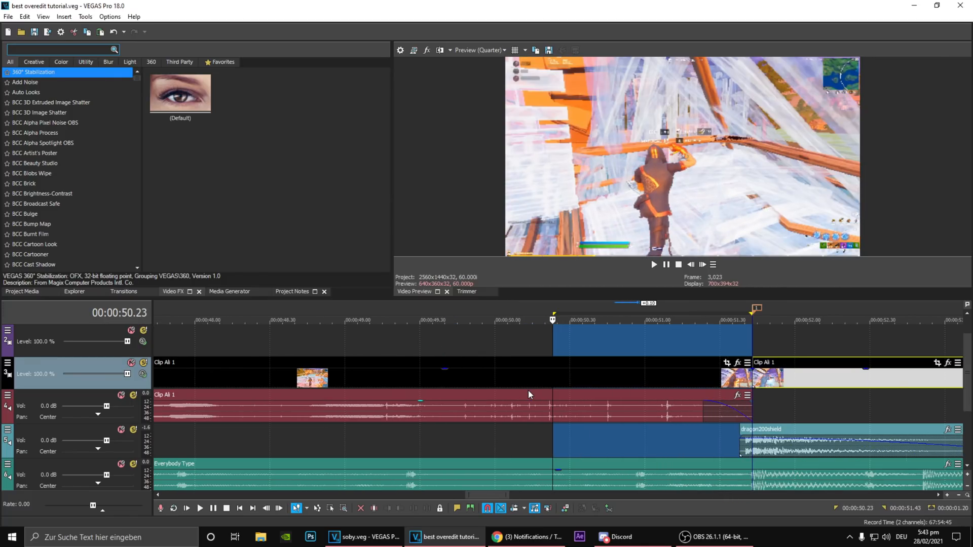
left_click(554, 363)
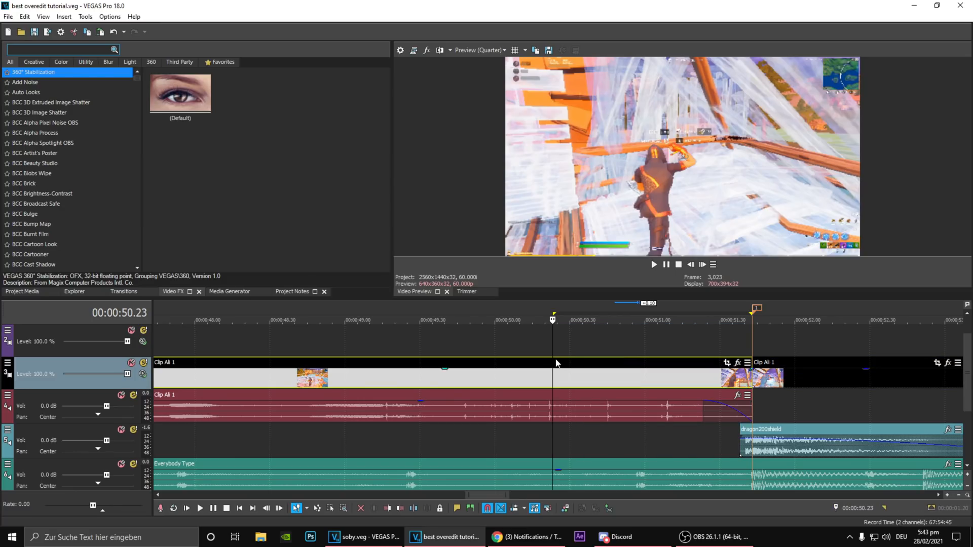
key("s")
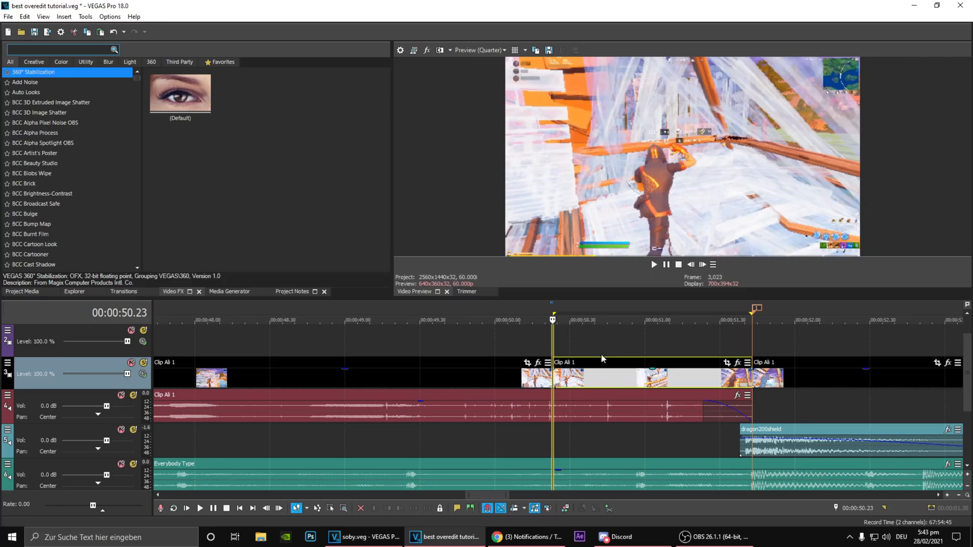
Move the split-off piece to the empty video track above and extend the lower event 15 frames beneath it, to 00:00:50.38.
left_click_drag(604, 379, 604, 346)
left_click_drag(553, 307, 590, 353)
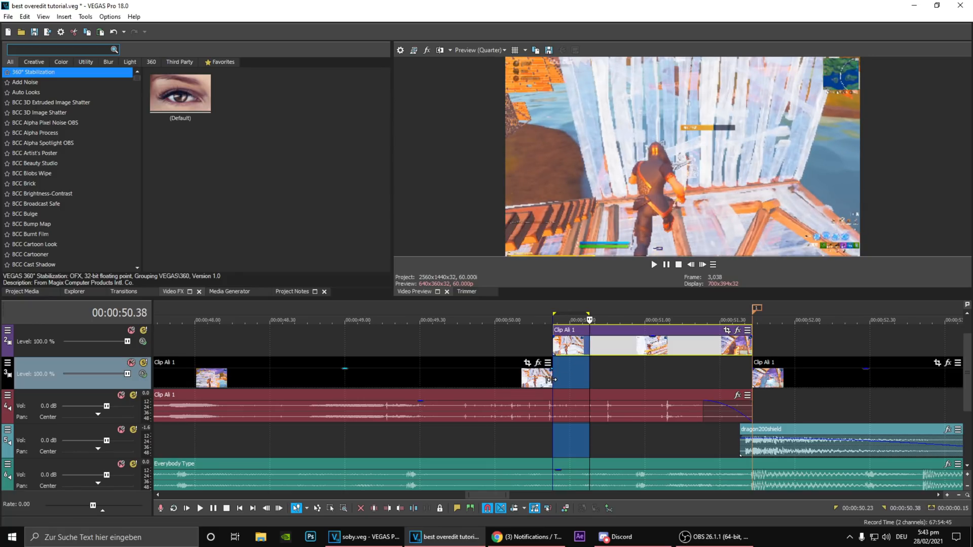
left_click_drag(552, 379, 587, 379)
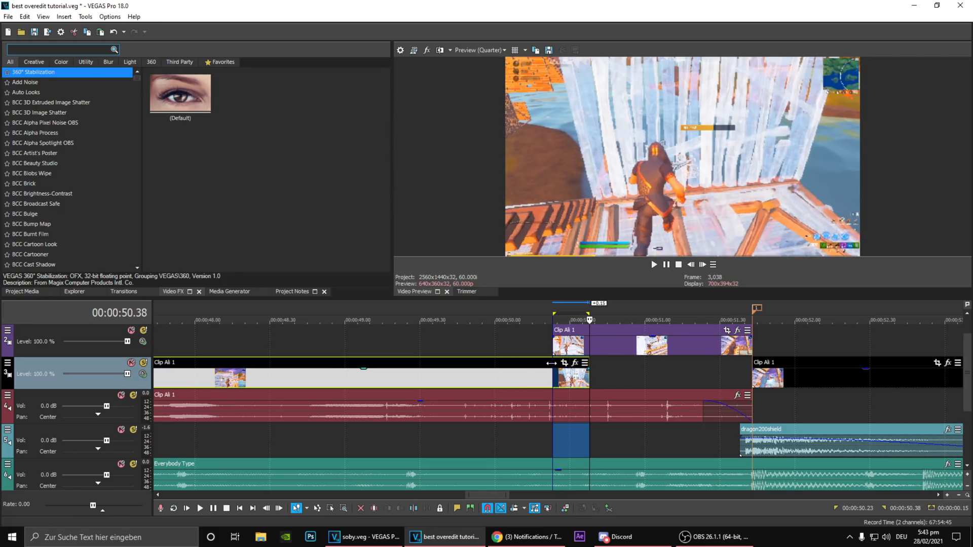
Split the extended lower event at 00:00:50.23 to separate the 15-frame overlap piece.
left_click(551, 363)
scroll(550, 373, "up", 2)
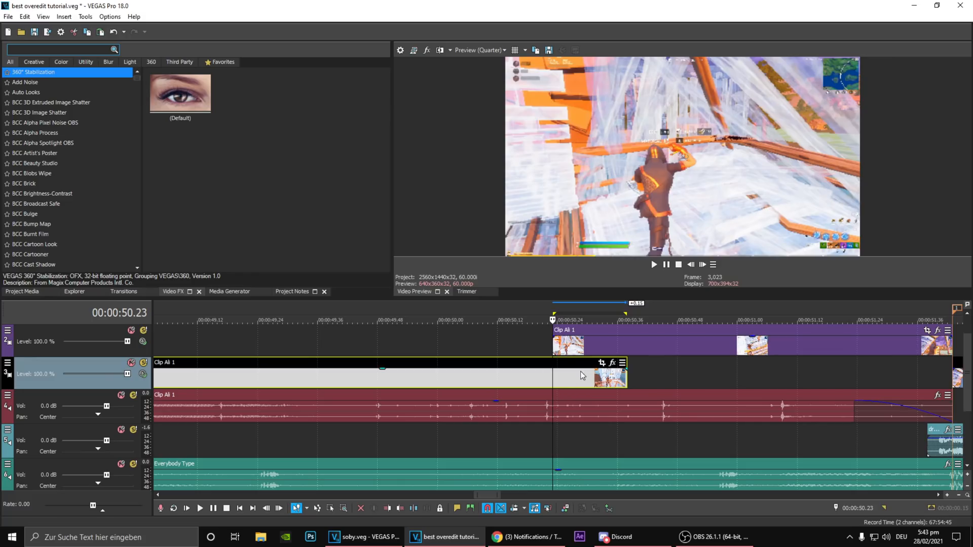
scroll(553, 373, "down", 1)
key("s")
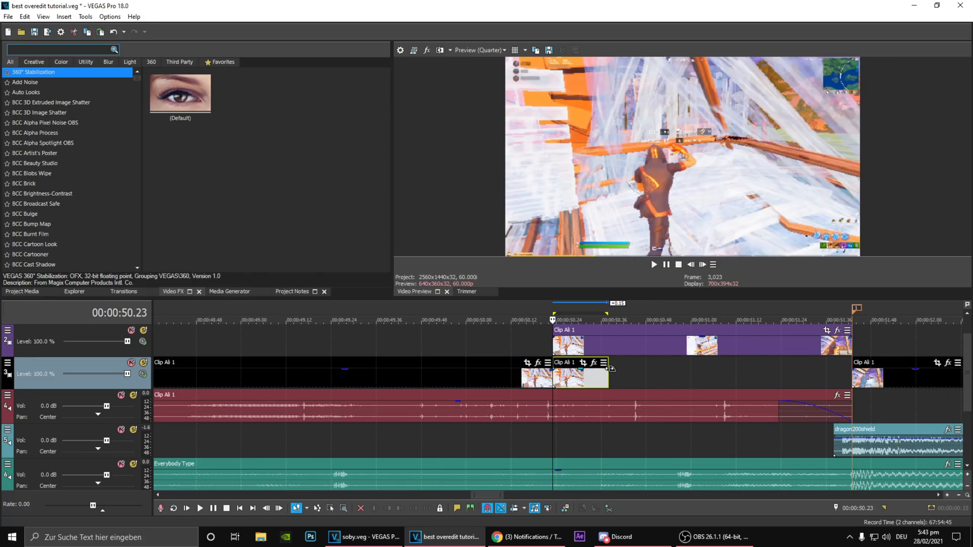
Fade out the short overlap piece and fade in the upper event over about 15 frames, using linear curves for both.
left_click_drag(607, 369, 502, 366)
left_click_drag(555, 339, 601, 344)
right_click(599, 343)
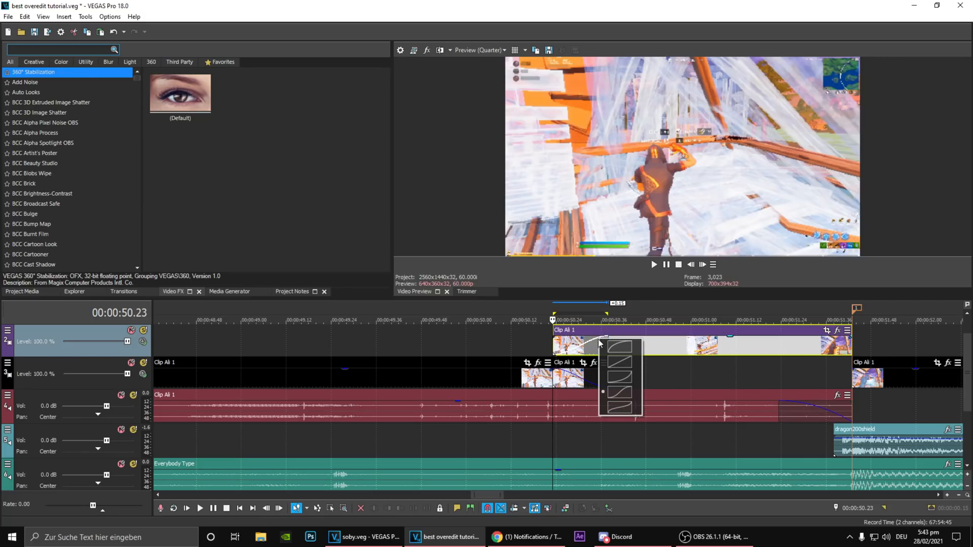
left_click(619, 361)
right_click(564, 371)
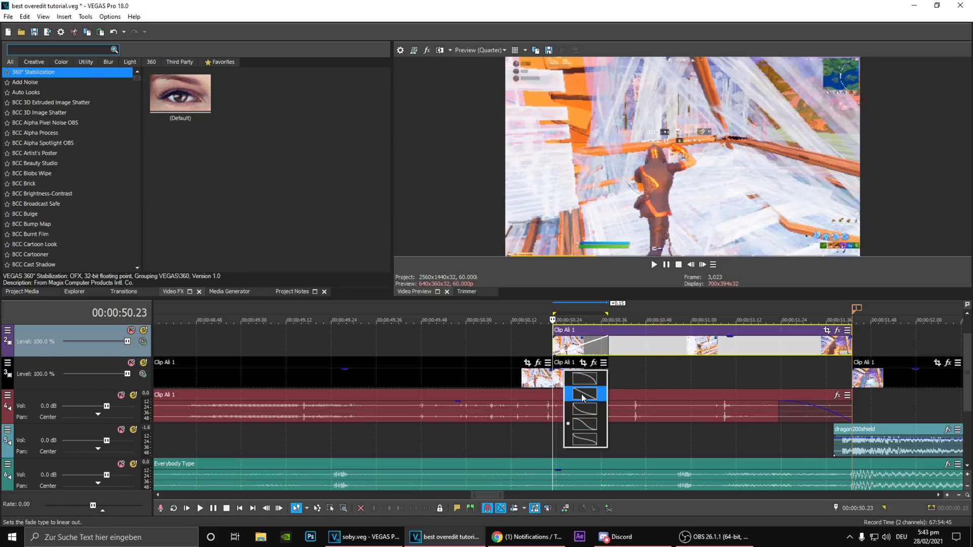
left_click(582, 397)
Play back the crossfade from 00:00:50.23 and examine how the two overlapping events blend.
scroll(653, 396, "down", 3)
left_click(641, 378)
scroll(639, 378, "down", 1)
scroll(608, 375, "up", 1)
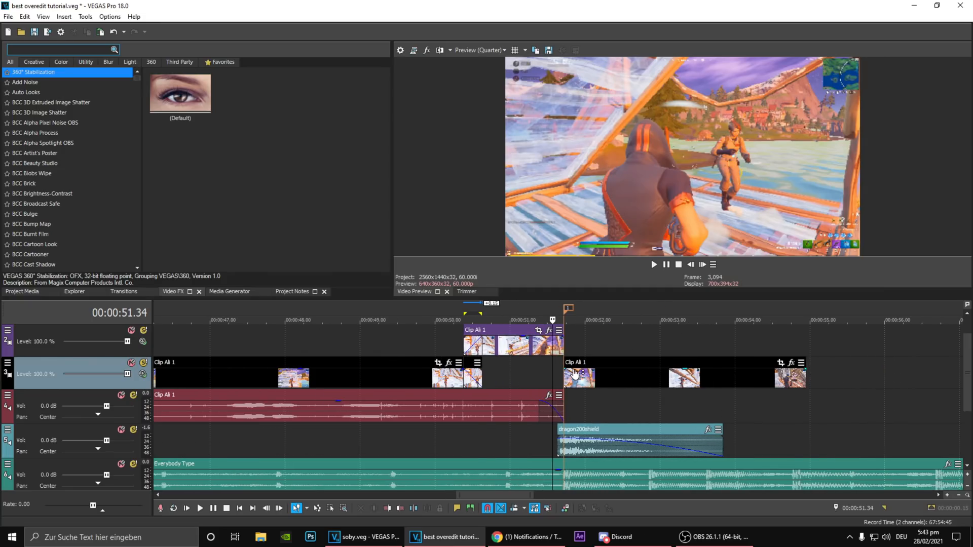
scroll(575, 374, "up", 3)
left_click(421, 307)
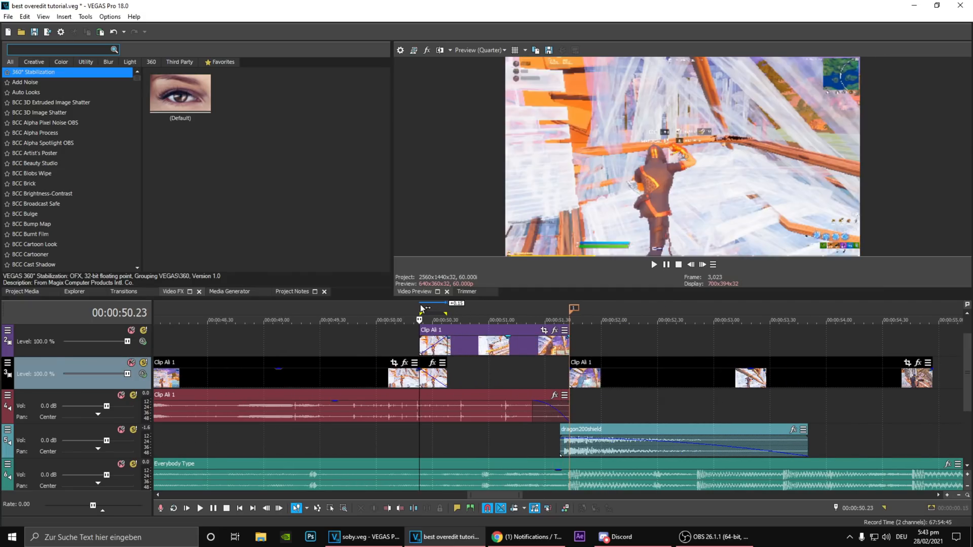
scroll(458, 314, "up", 2)
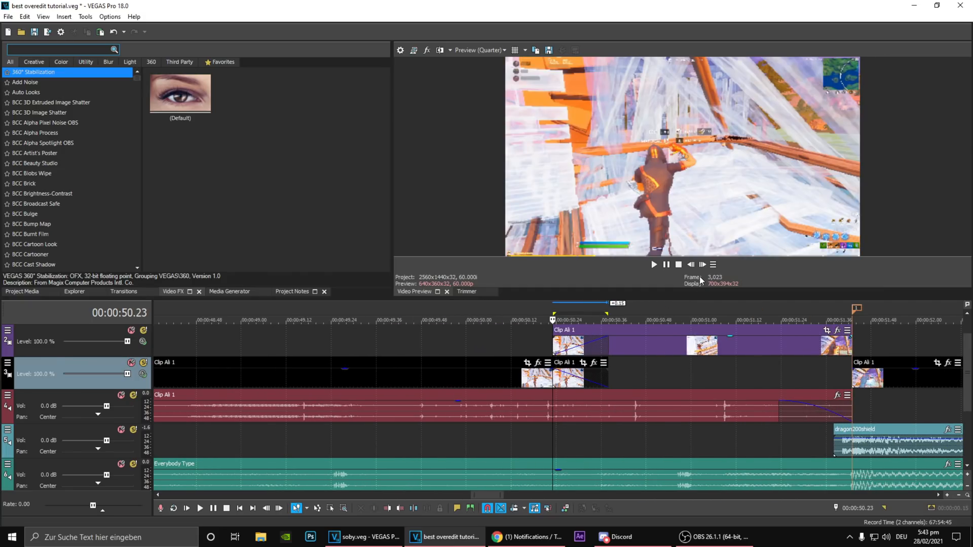
key("space")
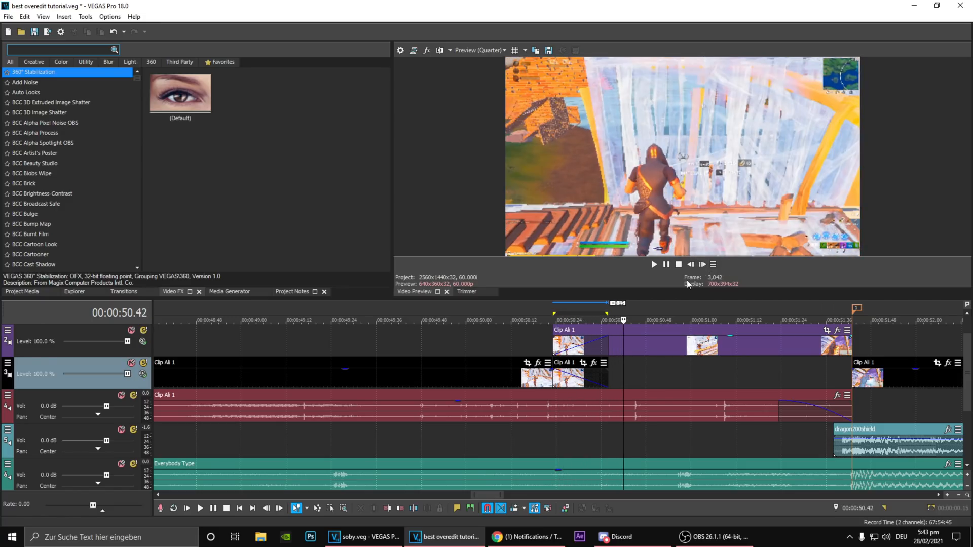
left_click(579, 384)
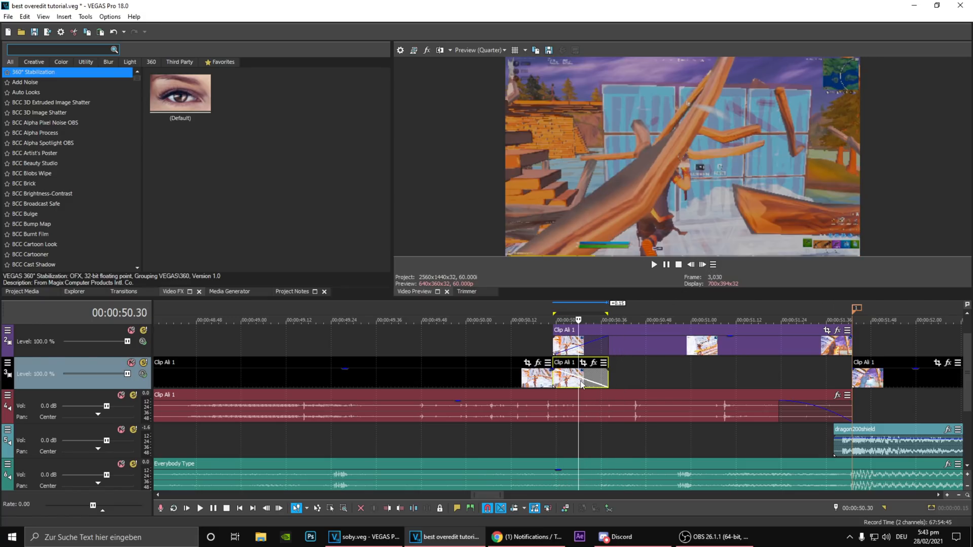
scroll(704, 373, "down", 1)
Apply TwixtorPRO with the maxi updated preset to the upper-track event and animate its Speed % approaching the marker.
left_click(694, 373)
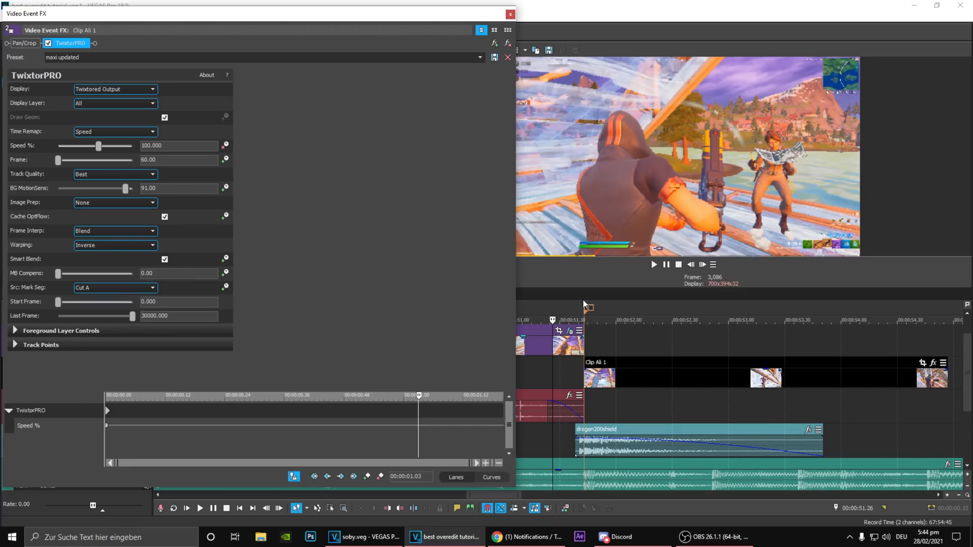
left_click_drag(583, 302, 528, 304)
left_click(123, 416)
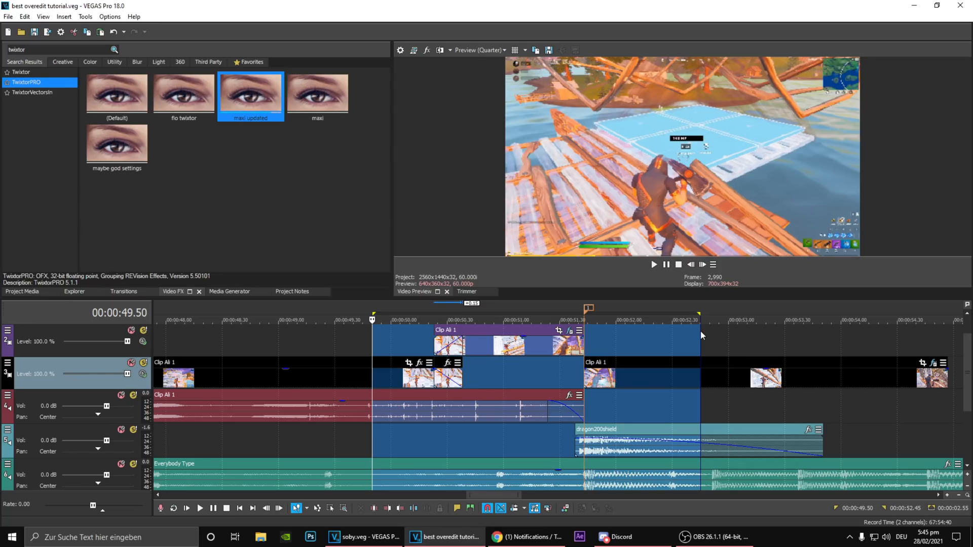
Play back the marked range around the clip change to review the Twixtor speed effect.
key("space")
left_click(525, 305)
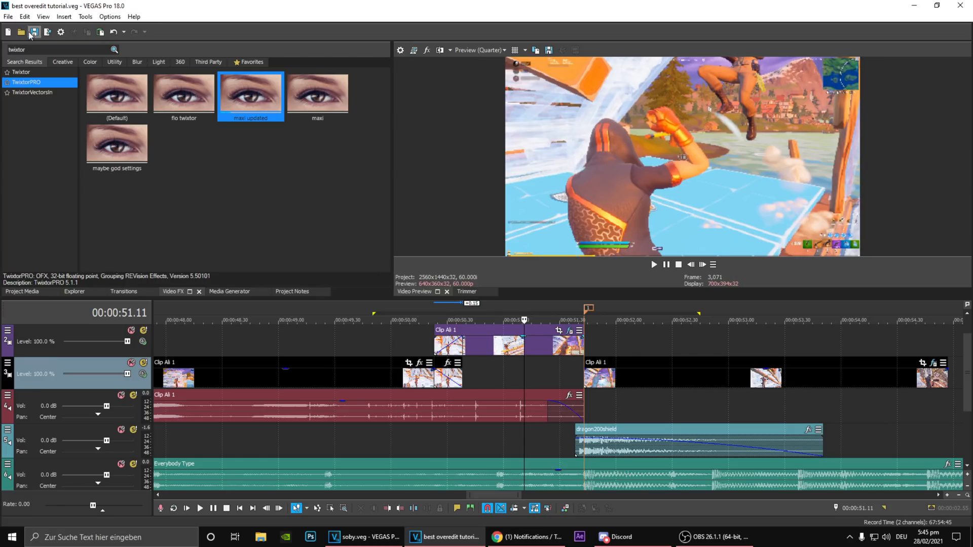
Search the video effects for "shake" and apply the S_Shake Aggressive preset to the short overlap event on the lower track.
left_click(29, 51)
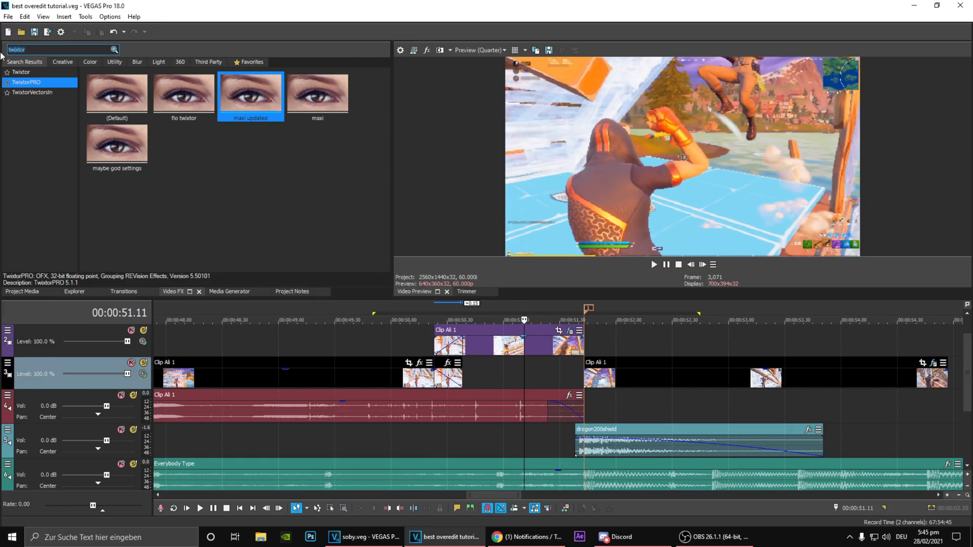
type("shake")
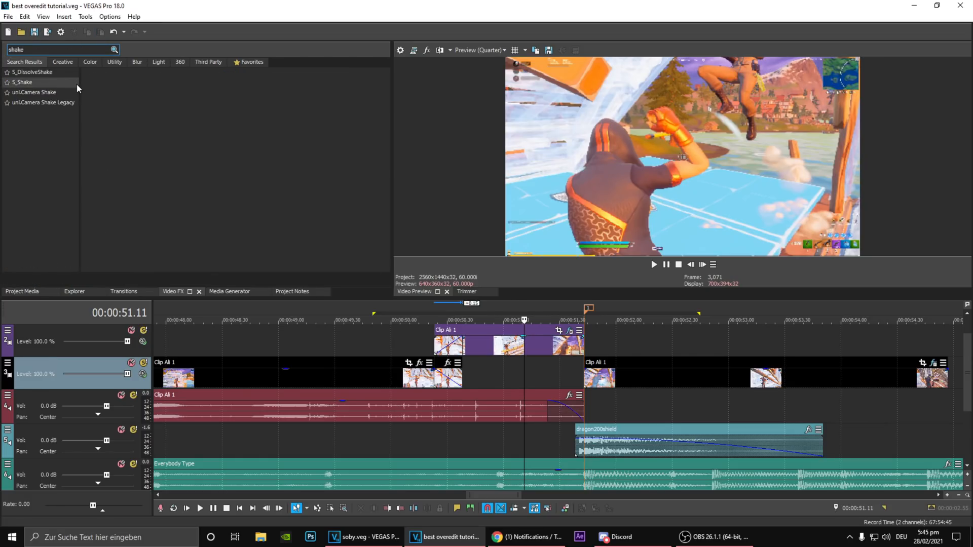
left_click(445, 307)
key("Up")
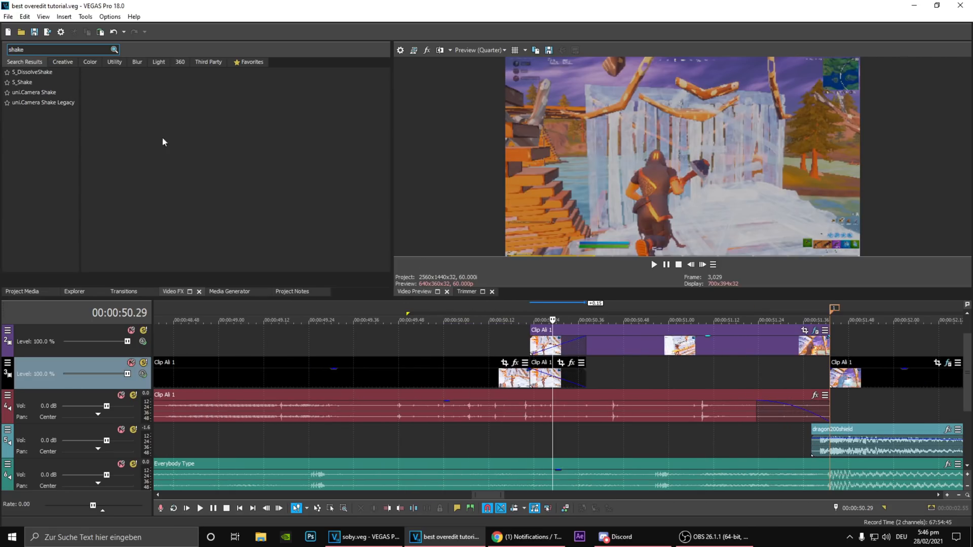
left_click(31, 82)
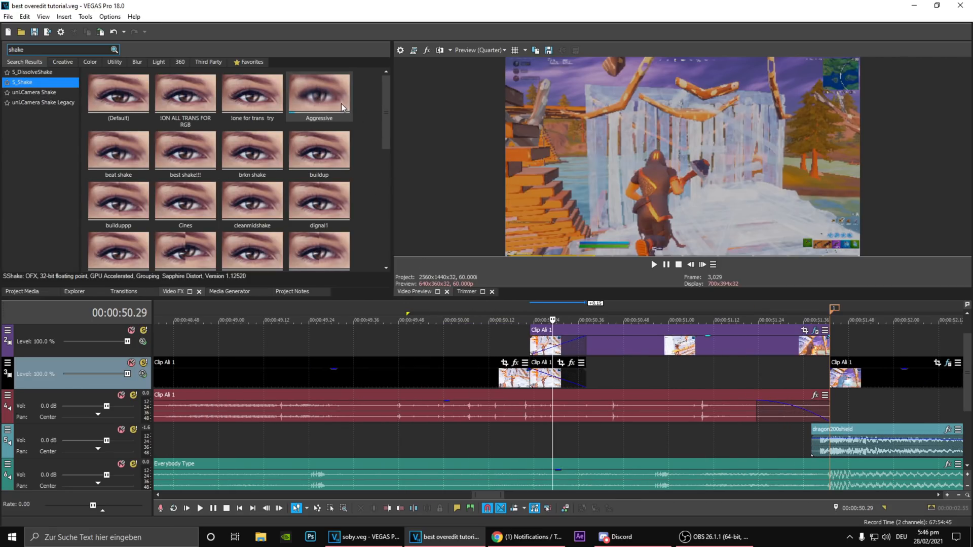
left_click_drag(320, 94, 557, 372)
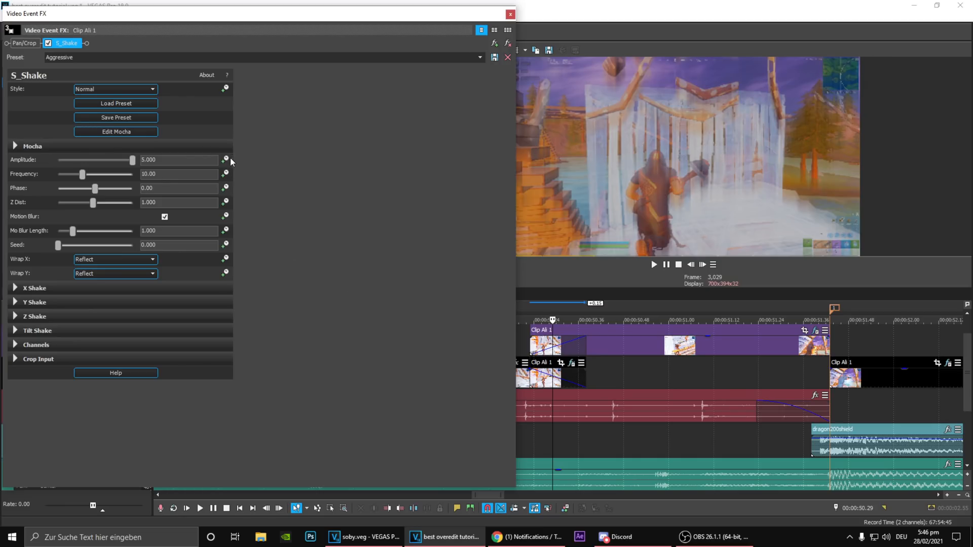
Animate the overlap event's shake Amplitude from 0 at its first frame to 5 at its end.
left_click(224, 160)
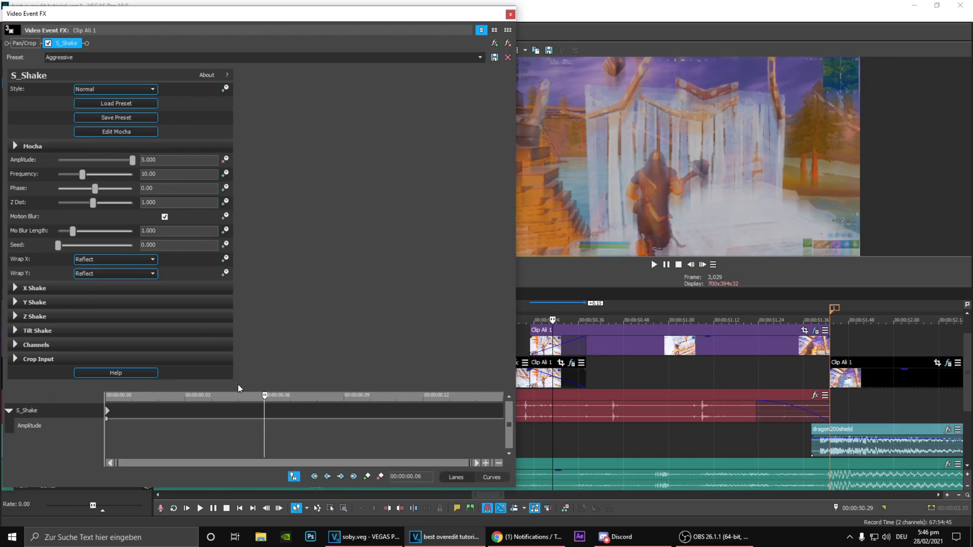
left_click_drag(264, 397, 557, 426)
mouse_move(133, 161)
left_mouse_down()
mouse_move(125, 165)
mouse_move(133, 159)
left_mouse_up()
double_click(107, 419)
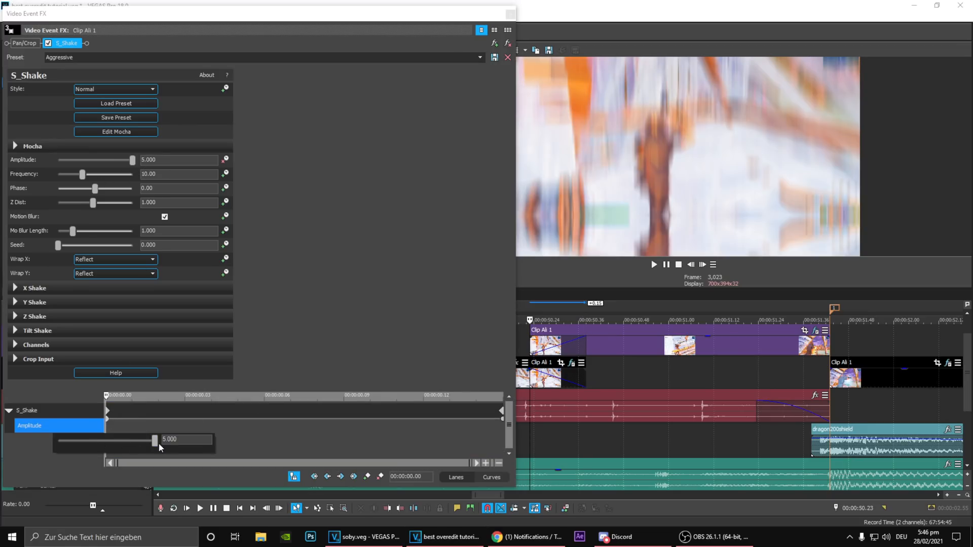
left_click_drag(156, 442, 15, 437)
left_click(15, 436)
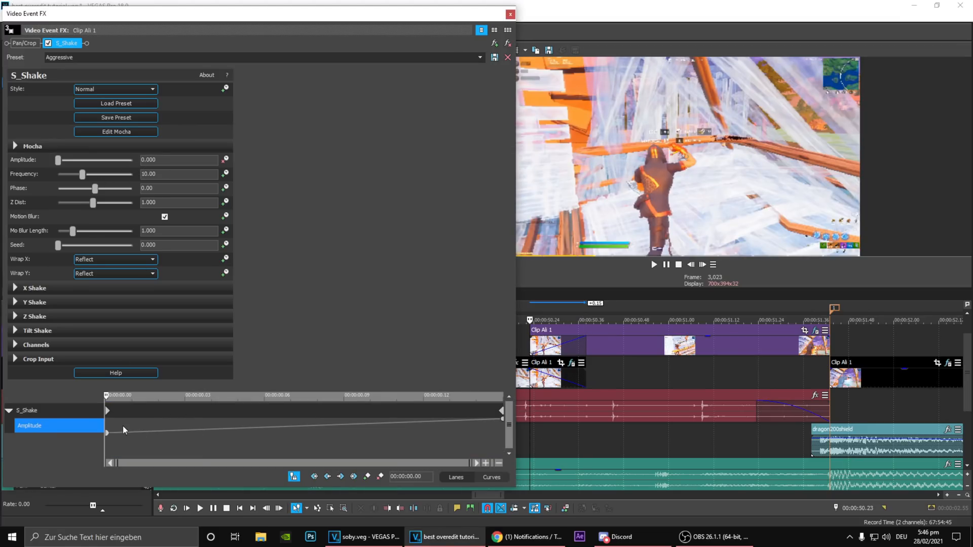
left_click(509, 13)
Apply the S_Shake Aggressive preset to the upper-track event and animate its Amplitude with a keyframe at the overlap's end, 00:00:00.15.
left_click(554, 349)
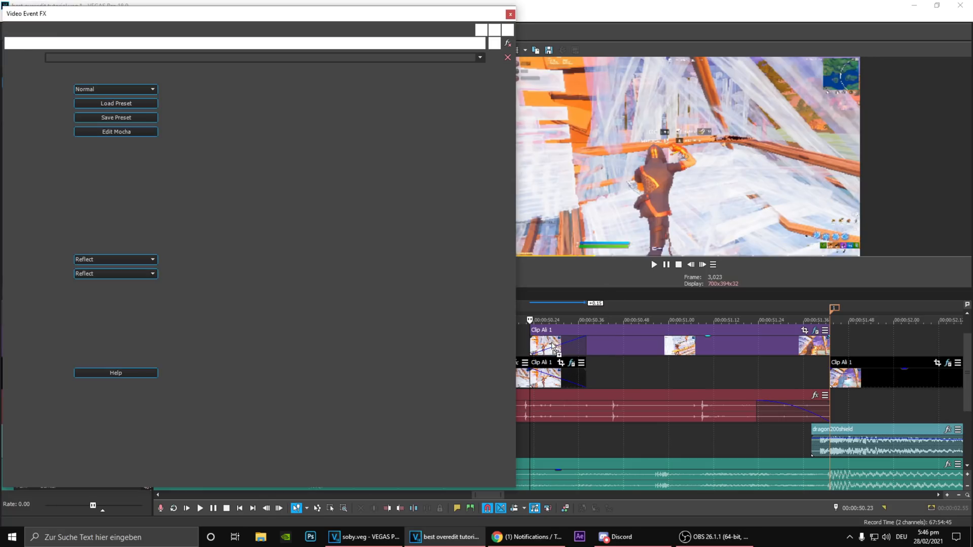
left_click(585, 316)
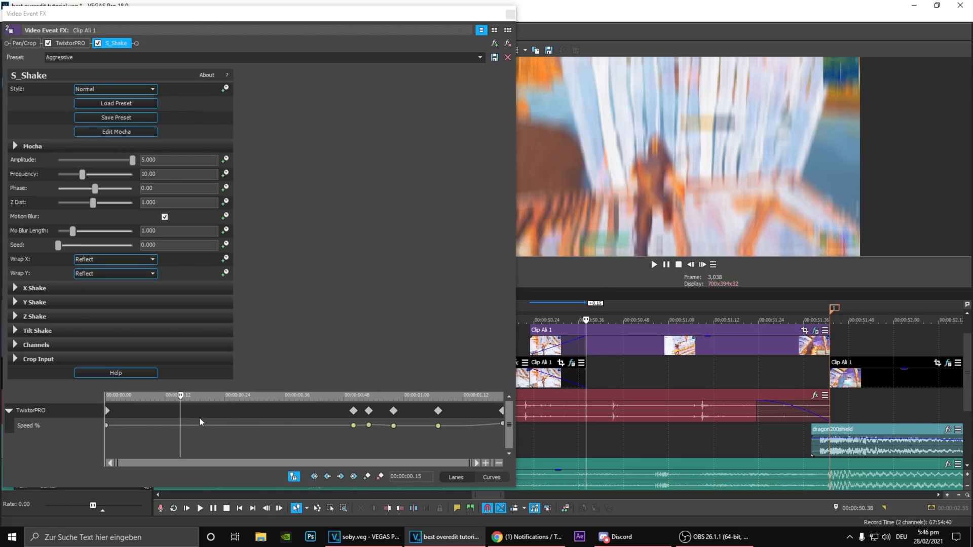
left_click(225, 160)
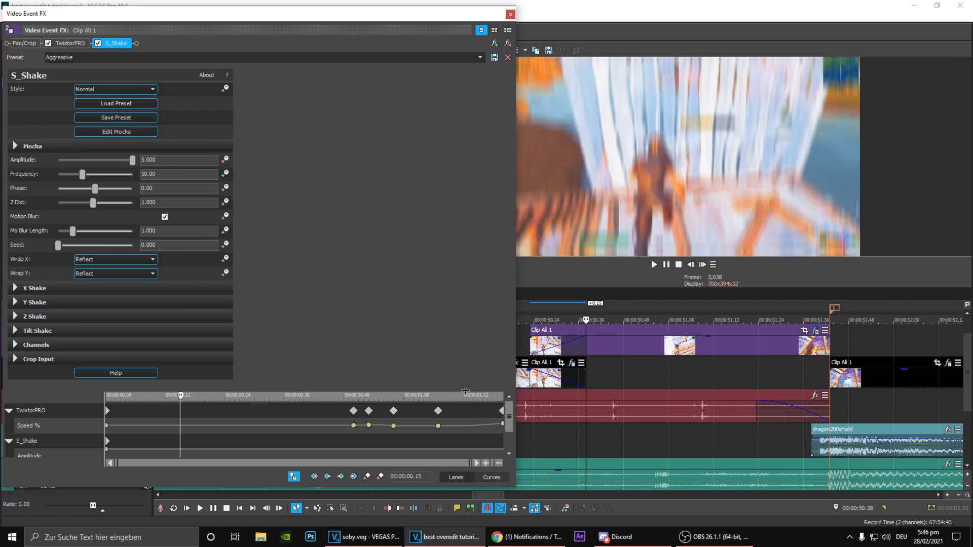
left_click_drag(509, 414, 503, 450)
left_click(366, 477)
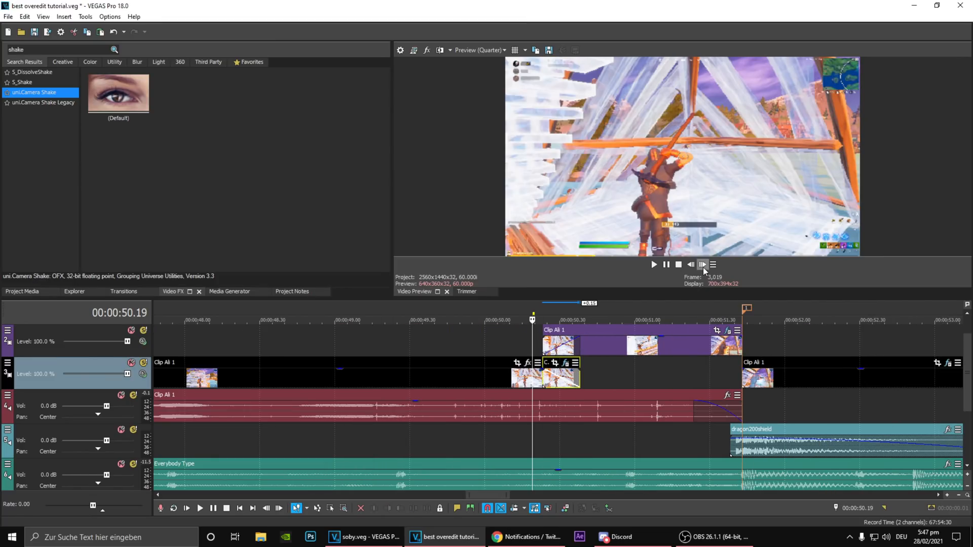
Step frame by frame through the overlap between the clips to review the combined shake and crossfade.
left_click(703, 266)
left_click(703, 266)
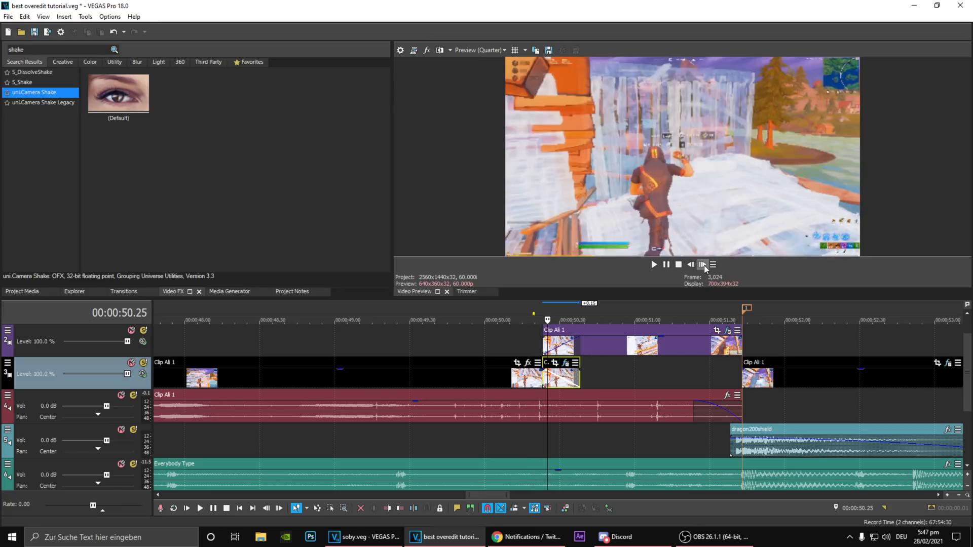
left_click(704, 265)
left_click(541, 309)
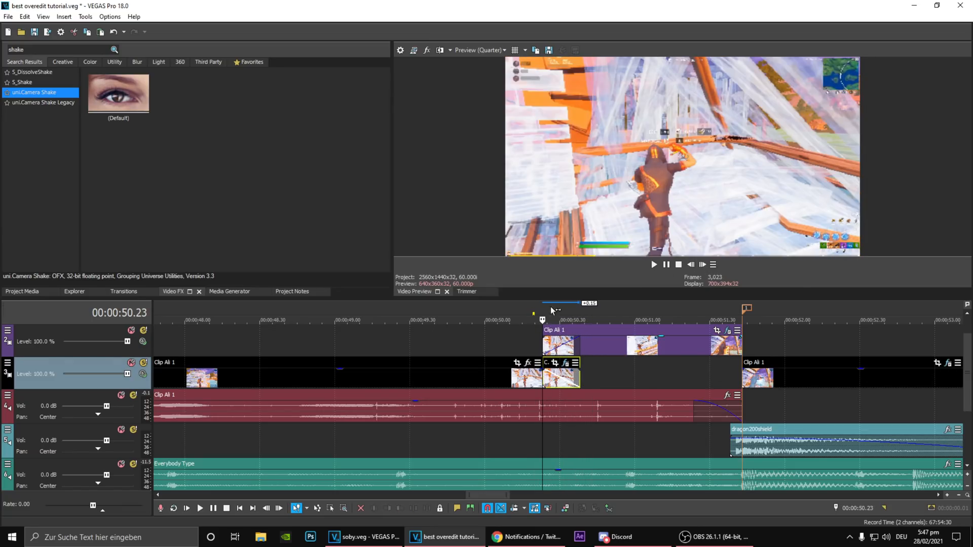
left_click(707, 264)
left_click(707, 263)
left_click(707, 264)
left_click(707, 263)
left_click(707, 264)
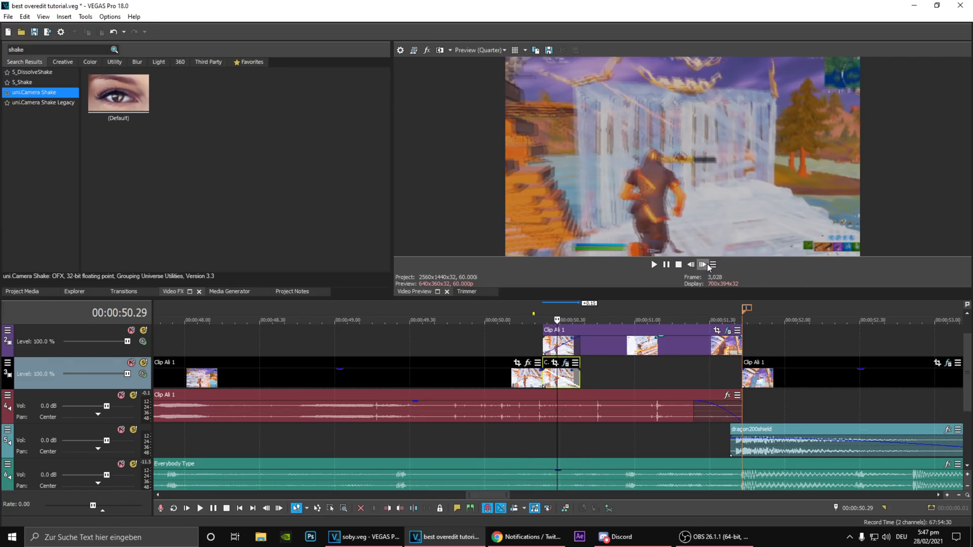
left_click(707, 263)
left_click(707, 264)
left_click(707, 264)
left_click(707, 264)
left_click(707, 263)
left_click(707, 264)
left_click(707, 264)
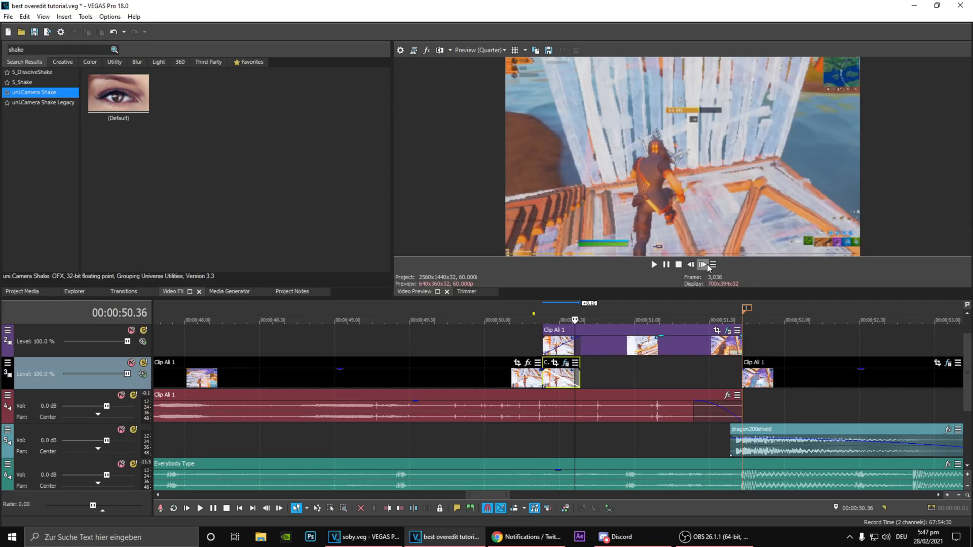
left_click(707, 263)
left_click(707, 263)
left_click(706, 263)
left_click(707, 263)
left_click(707, 264)
left_click(707, 264)
left_click(707, 264)
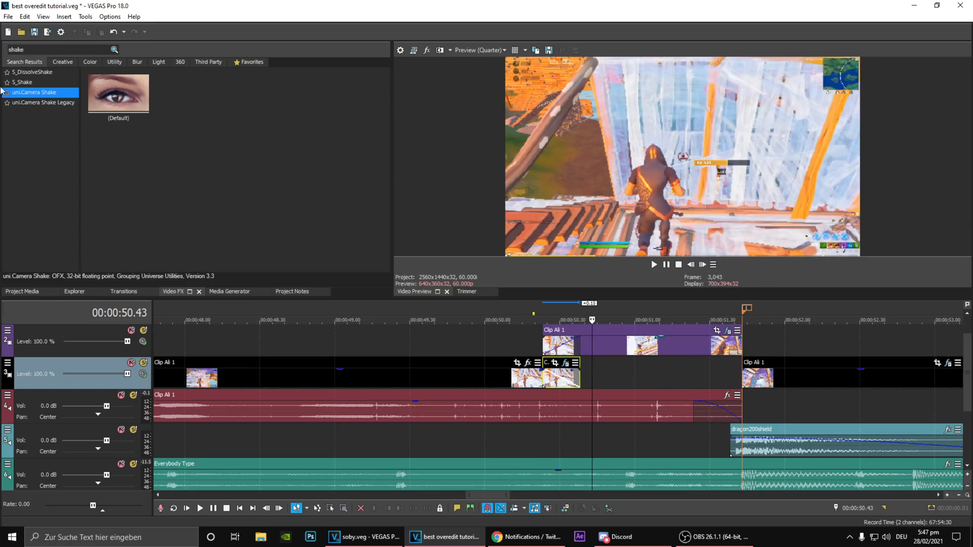
Search the video effects for "look" and apply the default Looks effect with a blue-and-grey color treatment to the upper-track event.
type("looks")
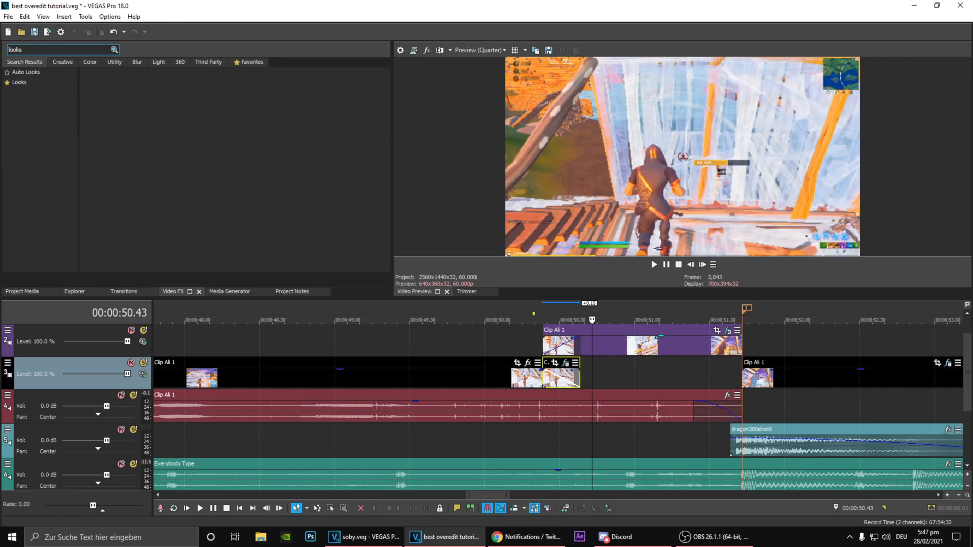
key("BackSpace")
left_click(20, 93)
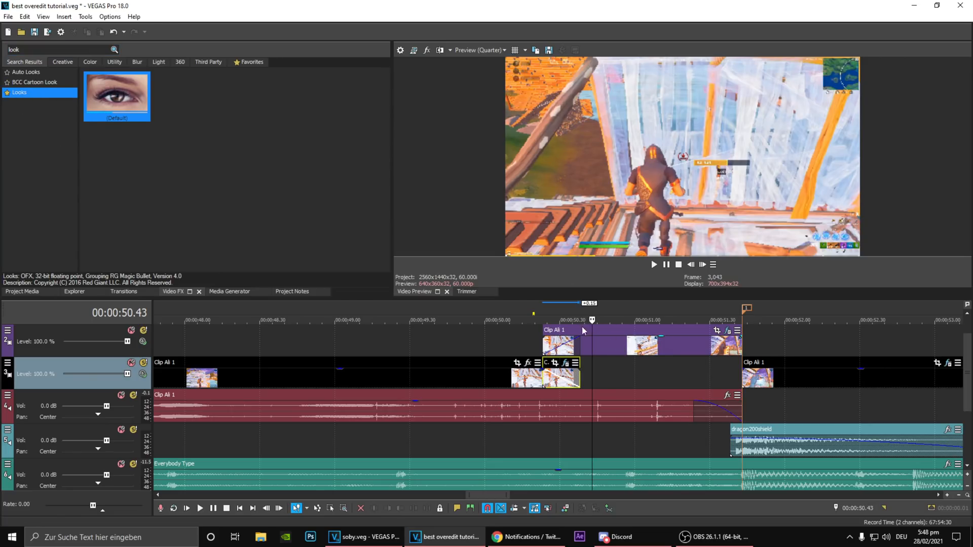
left_click_drag(621, 349, 615, 328)
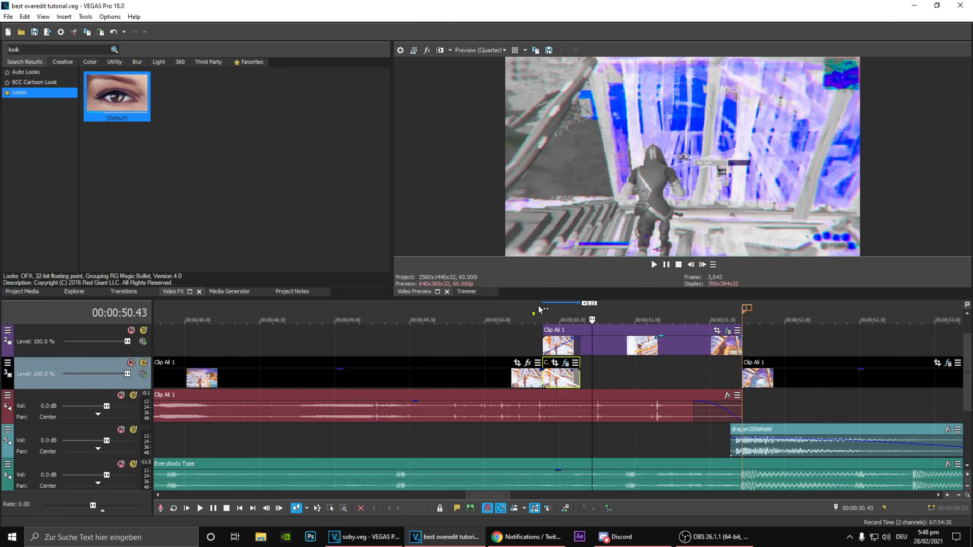
Play and step through the overlap from its first frame to review the color look on the transition.
left_click(538, 307)
left_click(543, 303)
left_click(701, 266)
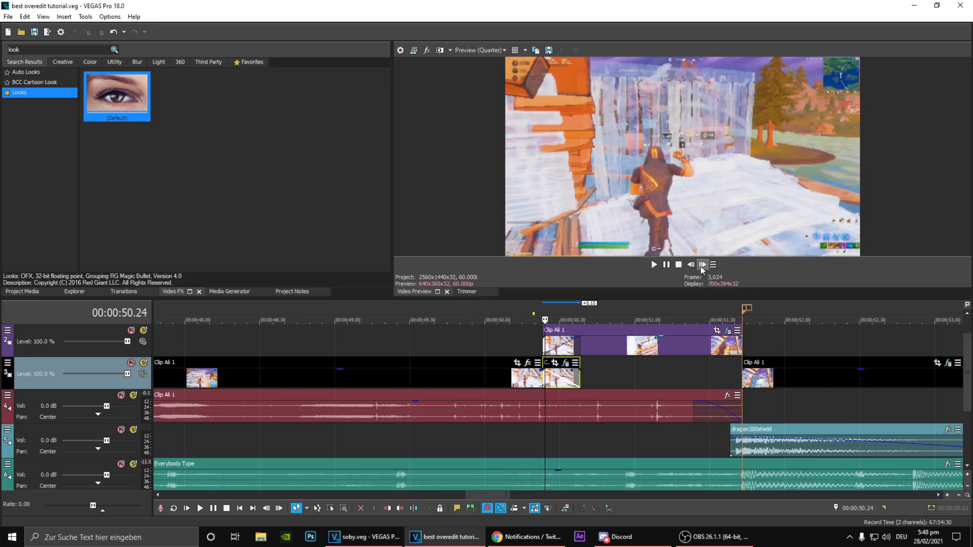
key("space")
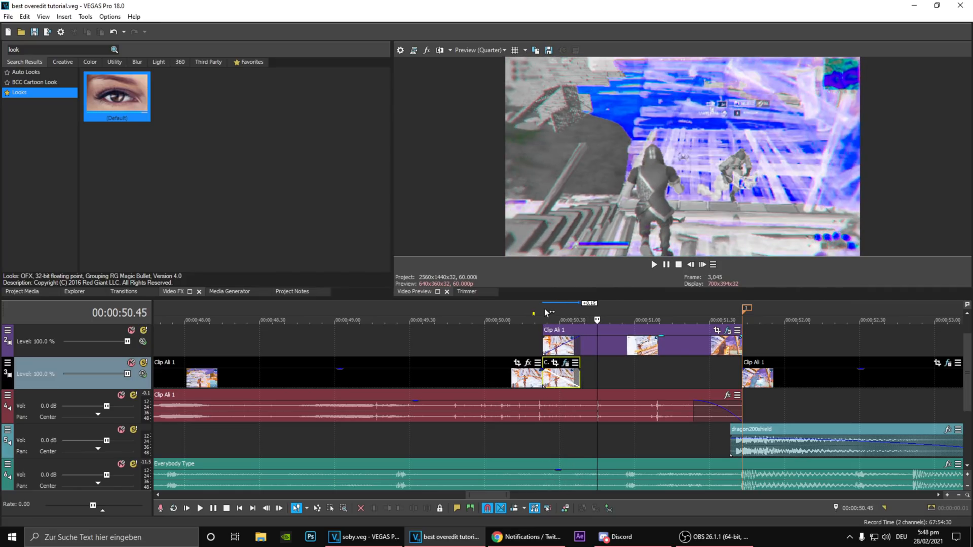
left_click(542, 310)
left_click(704, 265)
left_click(703, 265)
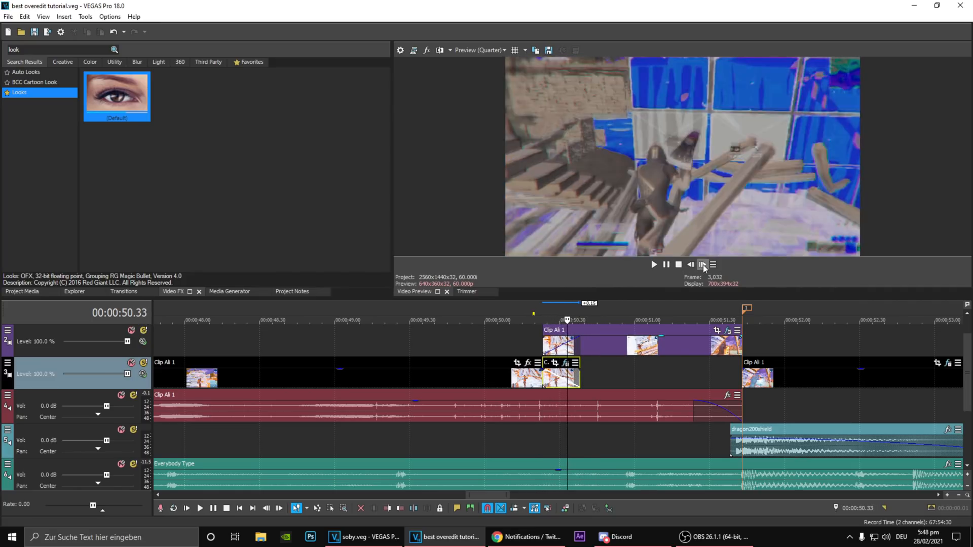
key("space")
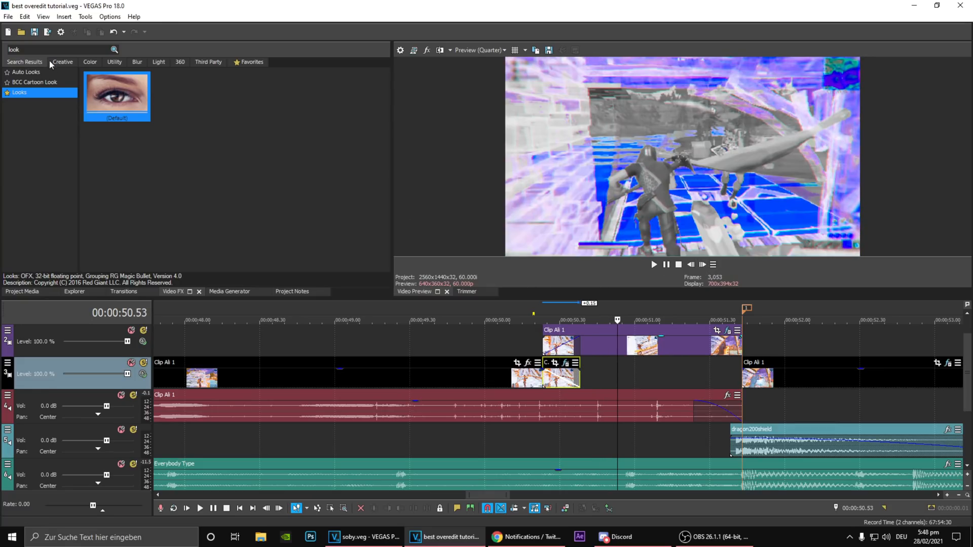
Search the video effects for "shake", add S_Shake with the builduppp preset to the upper-track event, and keyframe it at the event's end.
left_click(44, 51)
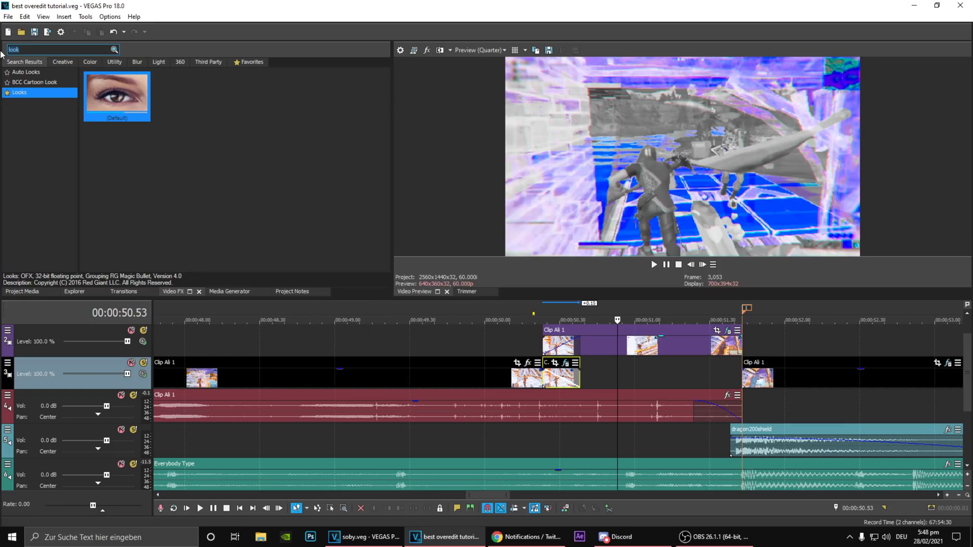
type("shake")
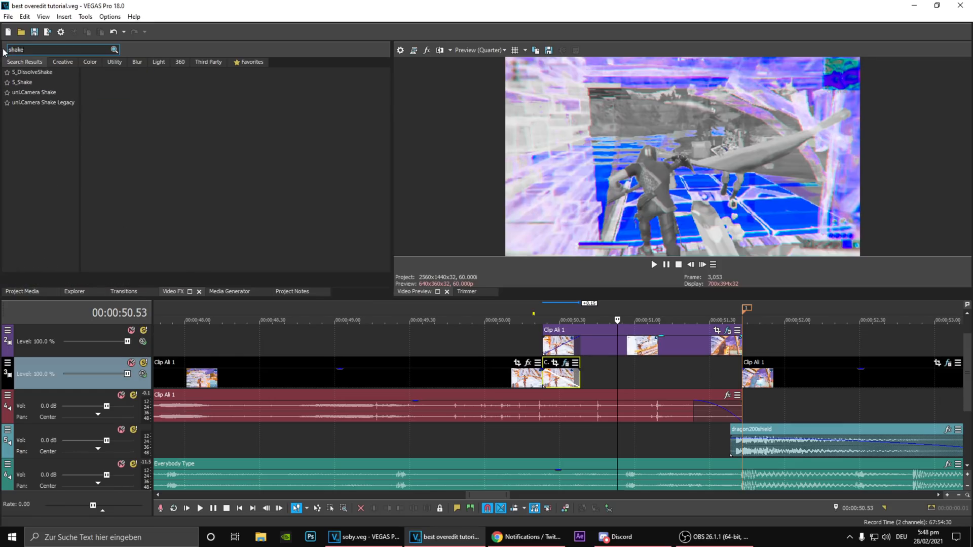
left_click_drag(22, 82, 561, 378)
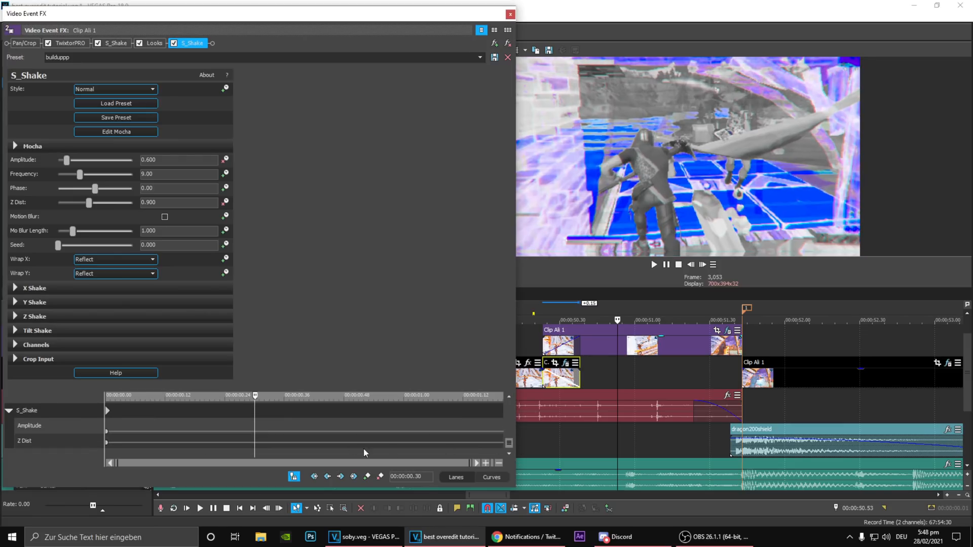
left_click(40, 414)
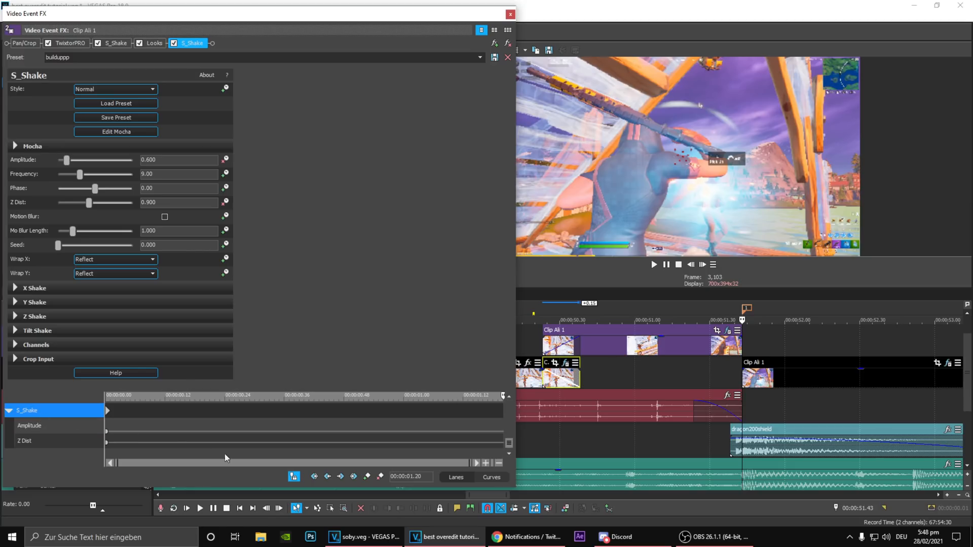
left_click(367, 479)
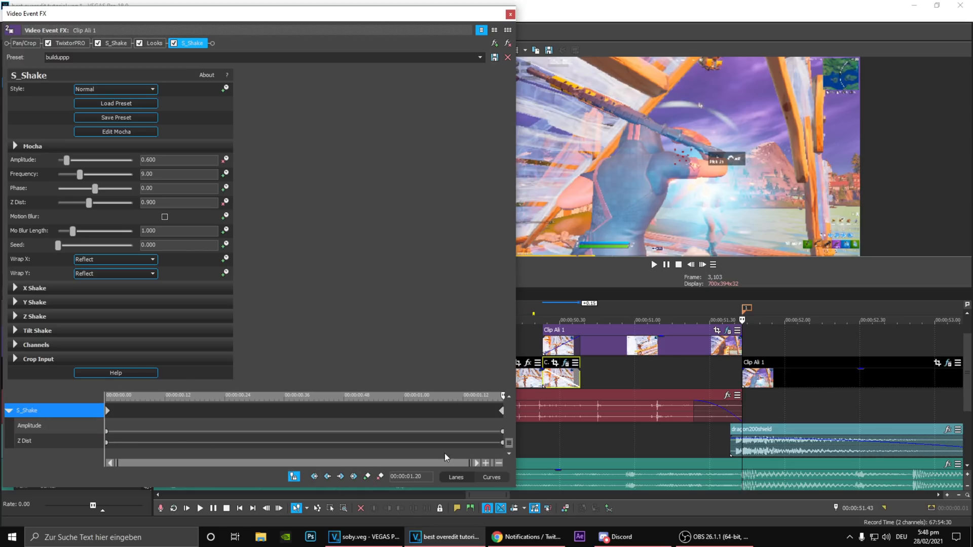
At the new shake's first keyframe, set Z Dist to 1 with Slow Fade interpolation and Amplitude to 0.
left_click(107, 443)
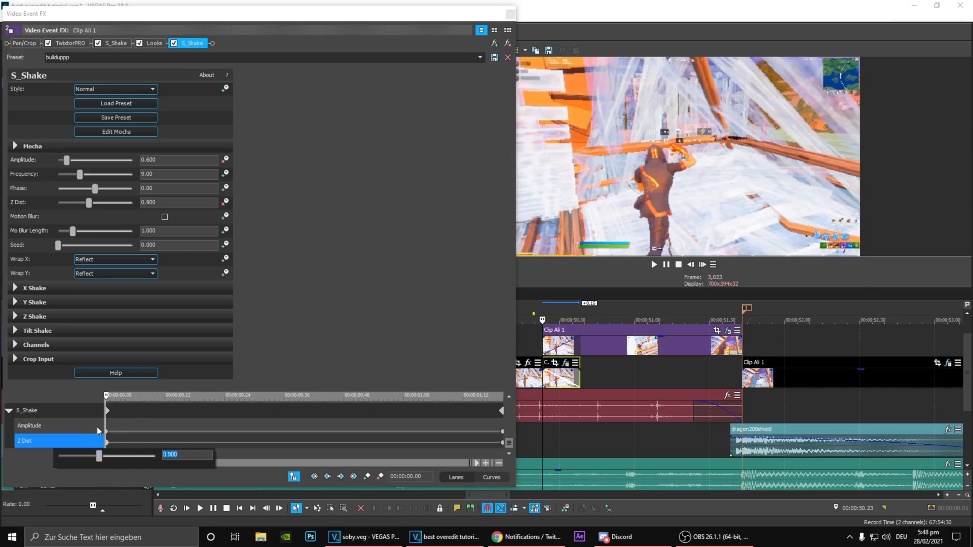
type("1")
key("Return")
right_click(104, 440)
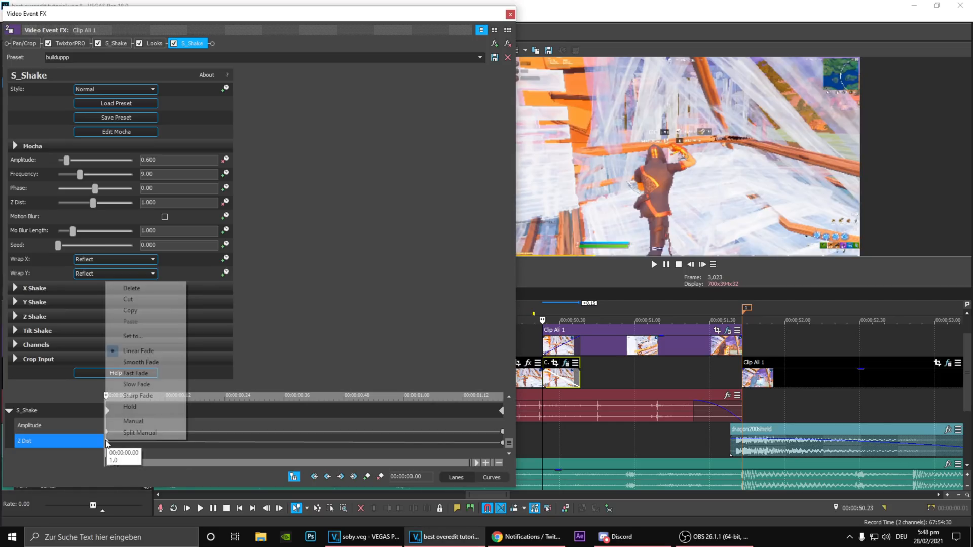
left_click(132, 384)
left_click(107, 431)
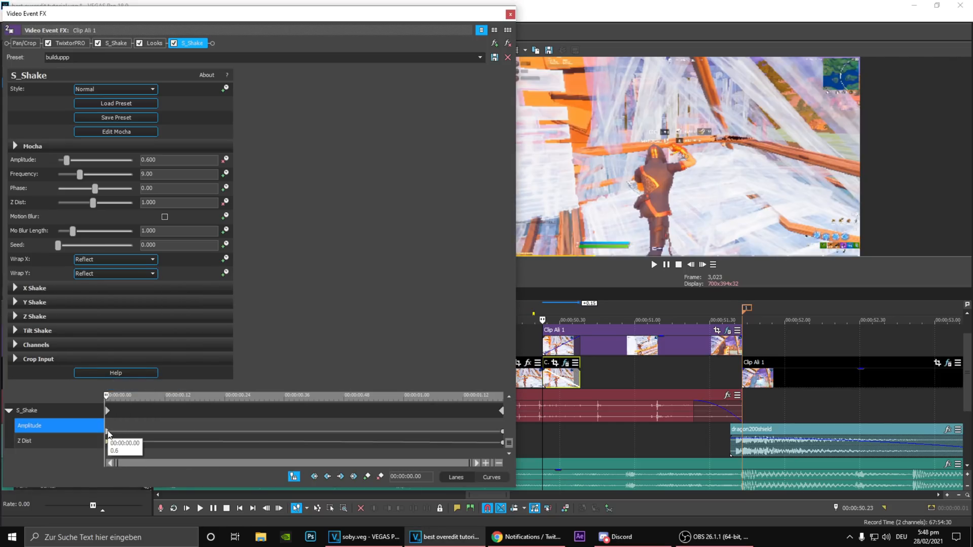
type("0")
key("Return")
Add an Amplitude keyframe of 0.2 at 00:00:01.02 and set it and the first Amplitude keyframe to Slow Fade.
left_click_drag(322, 424, 417, 427)
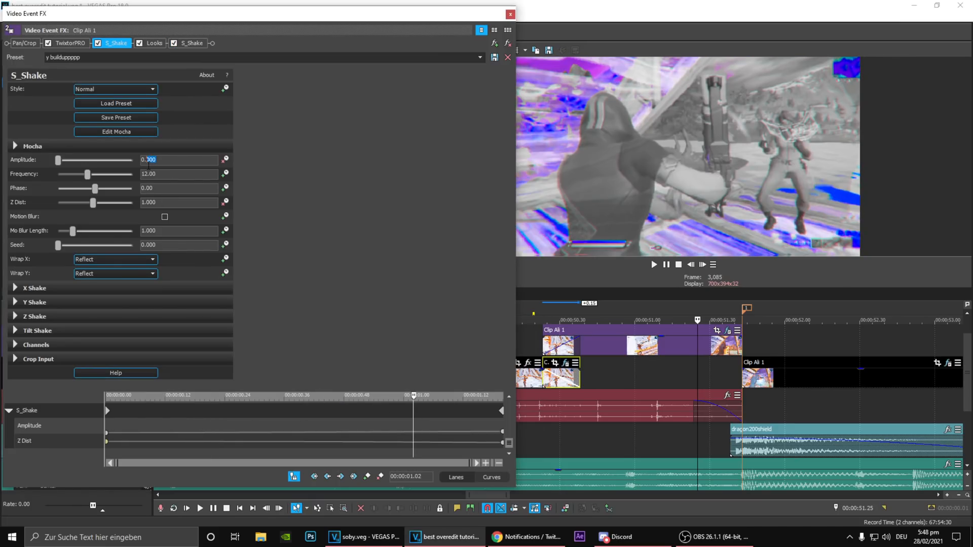
left_click(413, 432)
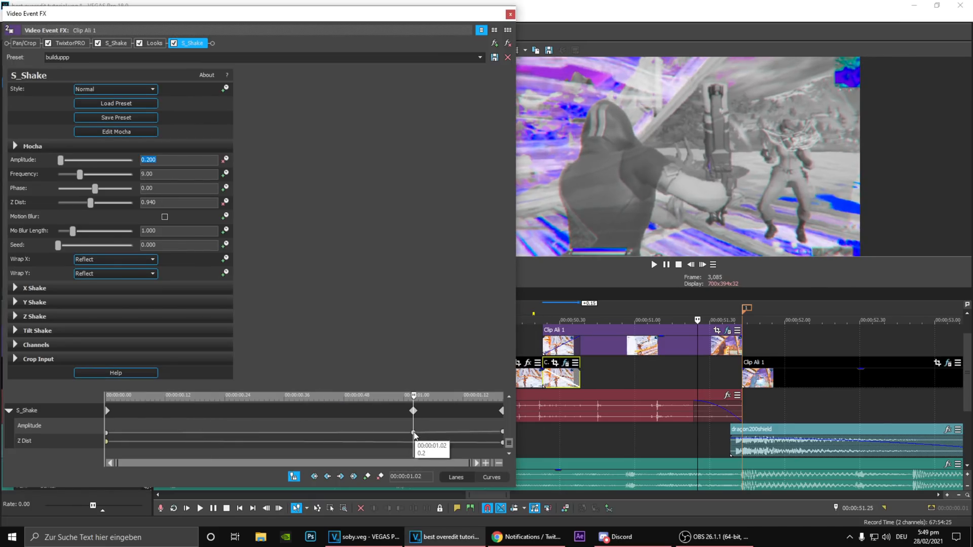
right_click(414, 432)
left_click(445, 375)
left_click(108, 433)
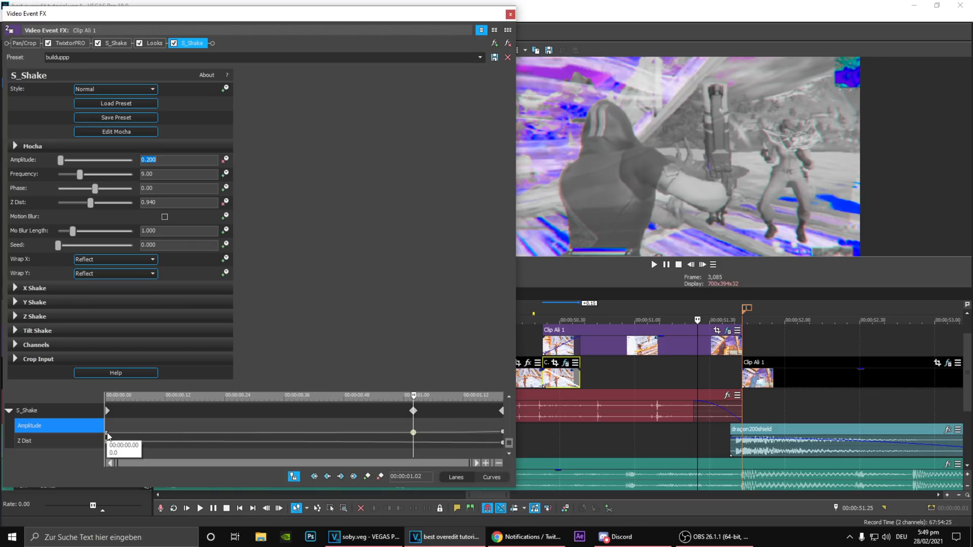
right_click(108, 432)
left_click(138, 377)
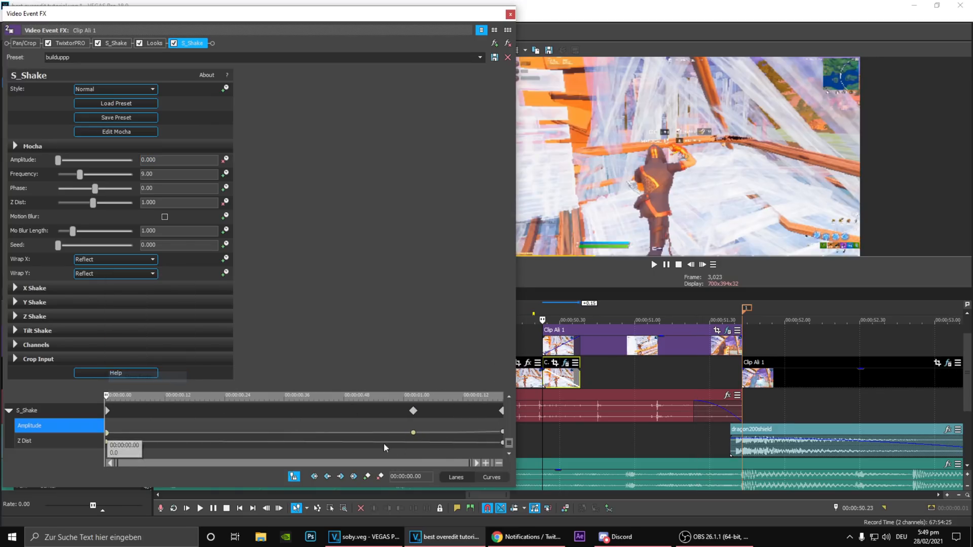
left_click(503, 443)
left_click(116, 43)
left_click_drag(268, 412, 557, 430)
left_click(510, 14)
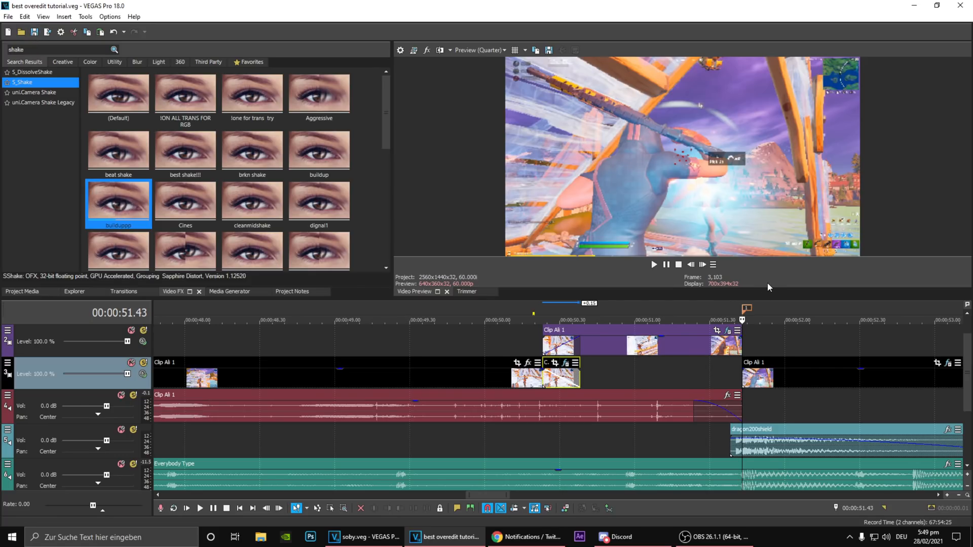
Search the video effects for "dogvi", apply the default S_DogVision to the upper-track event, and switch the effect off in the chain.
left_click(629, 313)
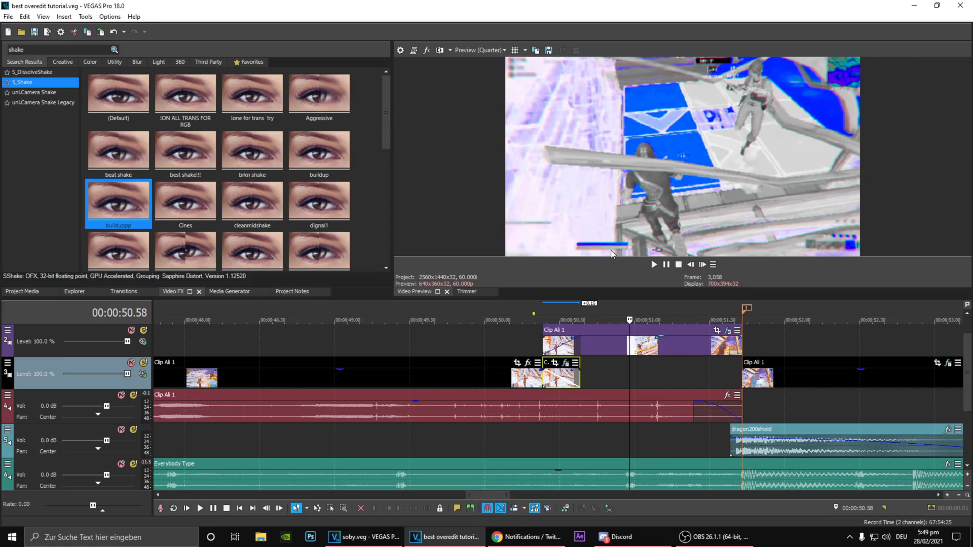
scroll(439, 255, "down", 1)
left_click_drag(29, 50, 3, 55)
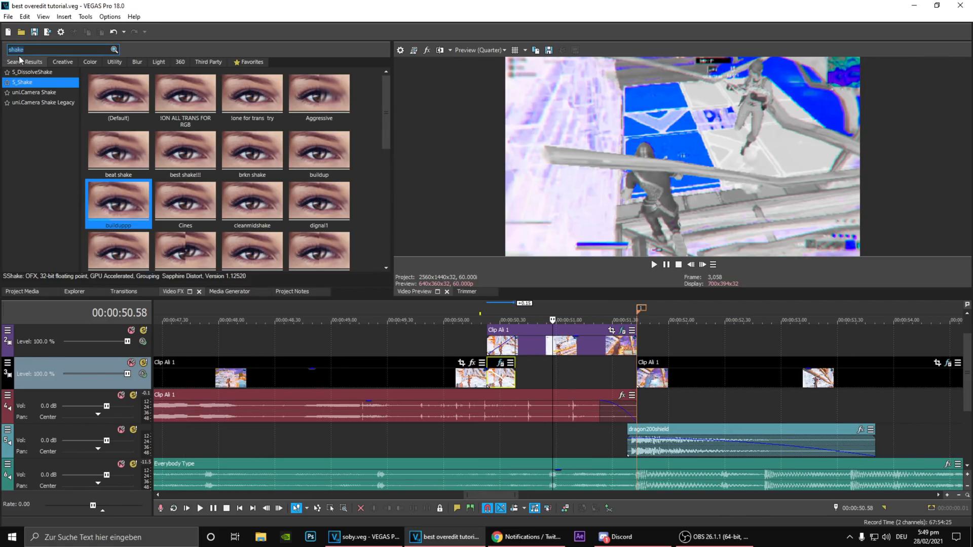
type("dogvi")
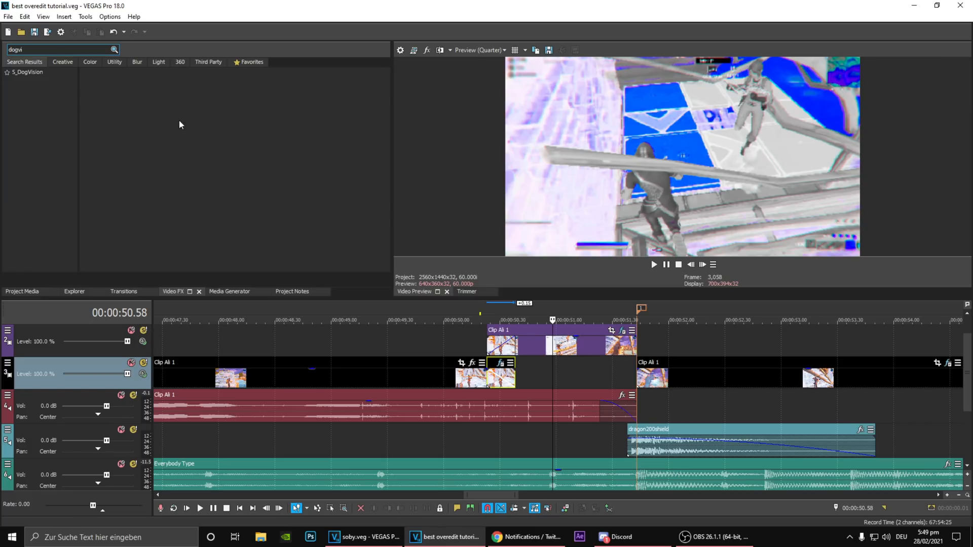
left_click(39, 72)
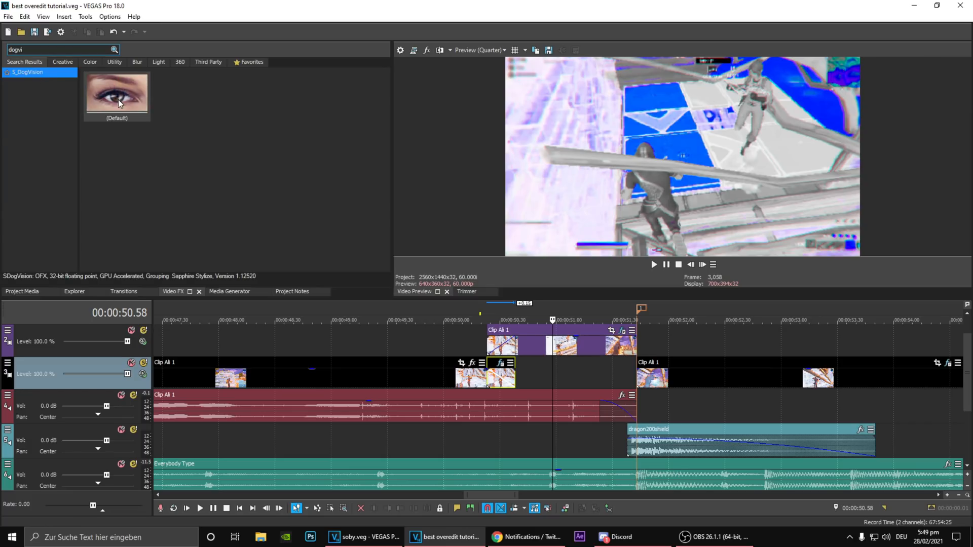
left_click_drag(117, 99, 587, 339)
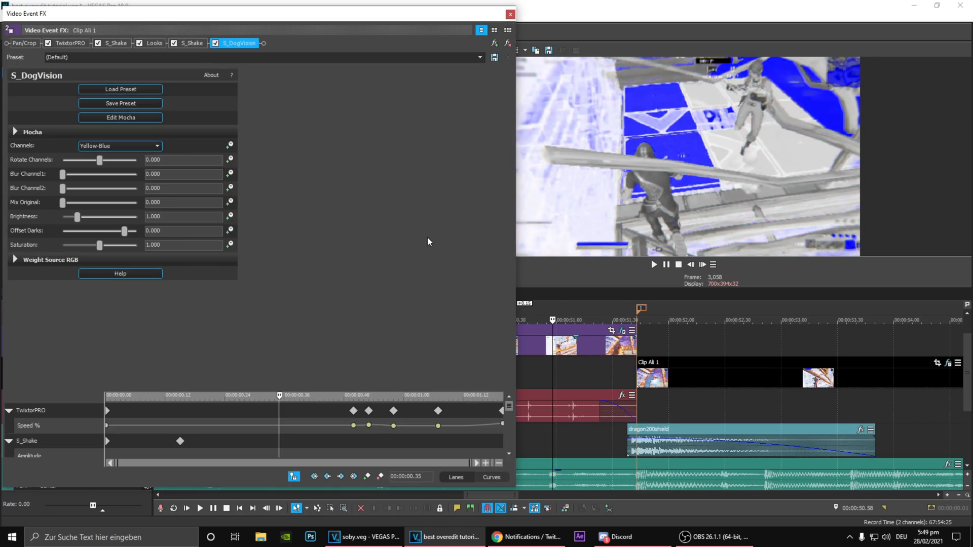
left_click(216, 43)
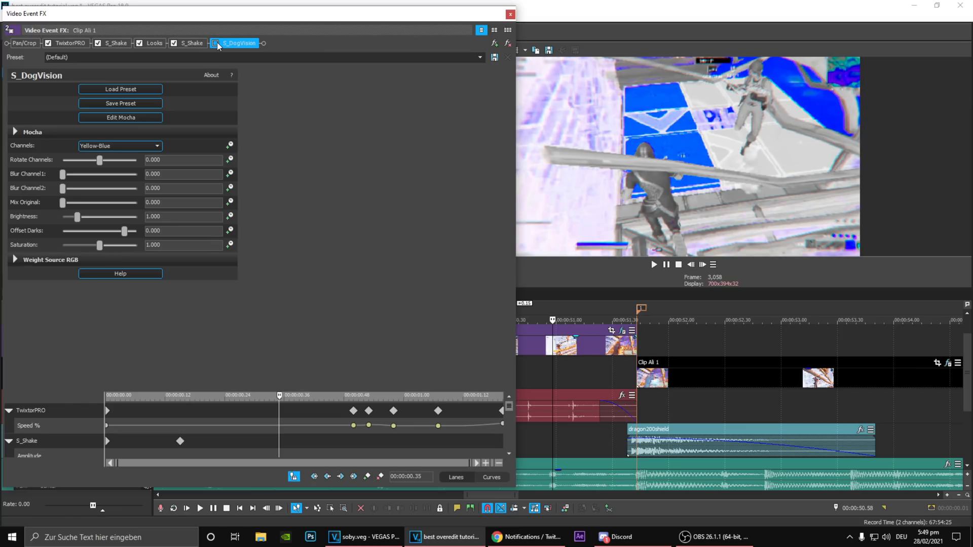
Switch S_DogVision back on for the upper-track event and set its Rotate Channels to -0.415.
left_click(216, 43)
left_click(216, 44)
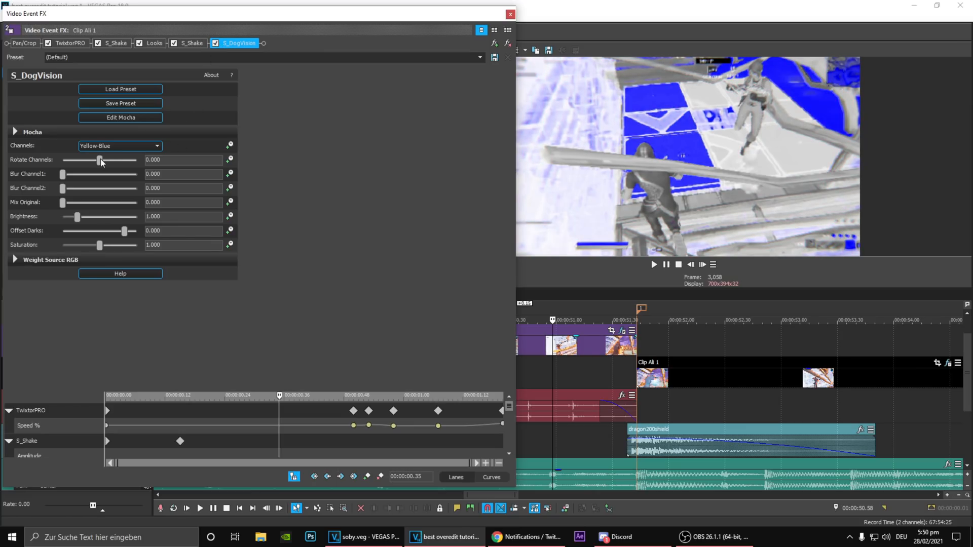
left_click_drag(101, 159, 85, 166)
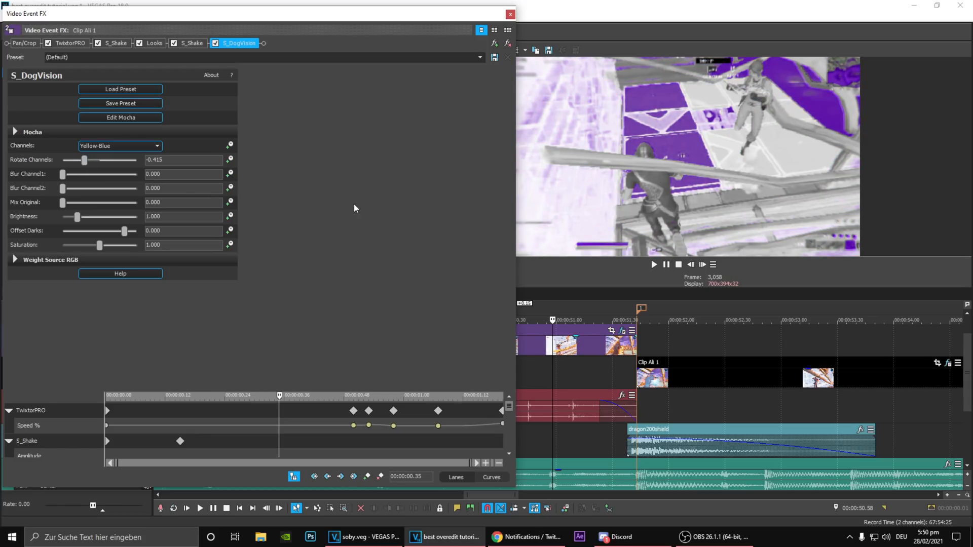
Animate S_DogVision's Mix Original to fall from full at 00:00:00.44 to 0 at the event's end.
scroll(506, 416, "down", 4)
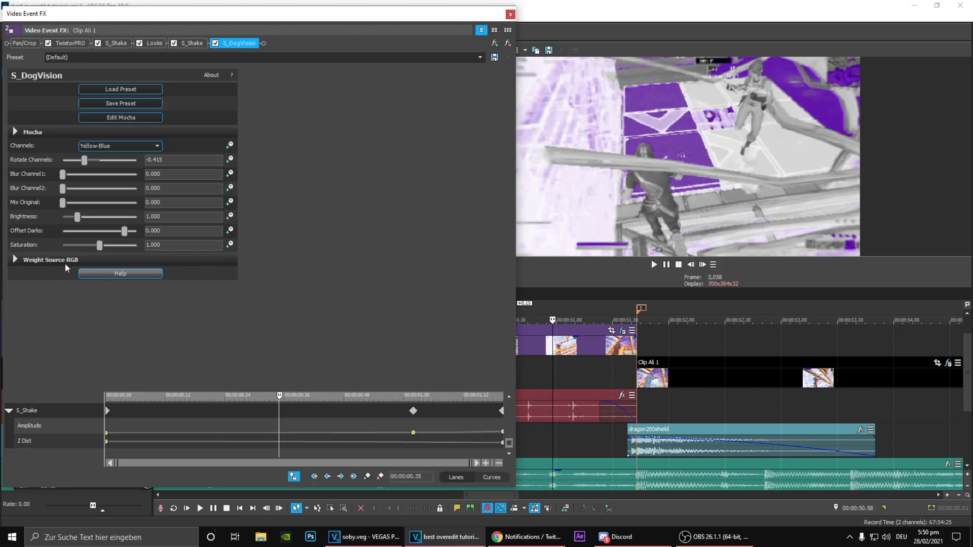
left_click(230, 203)
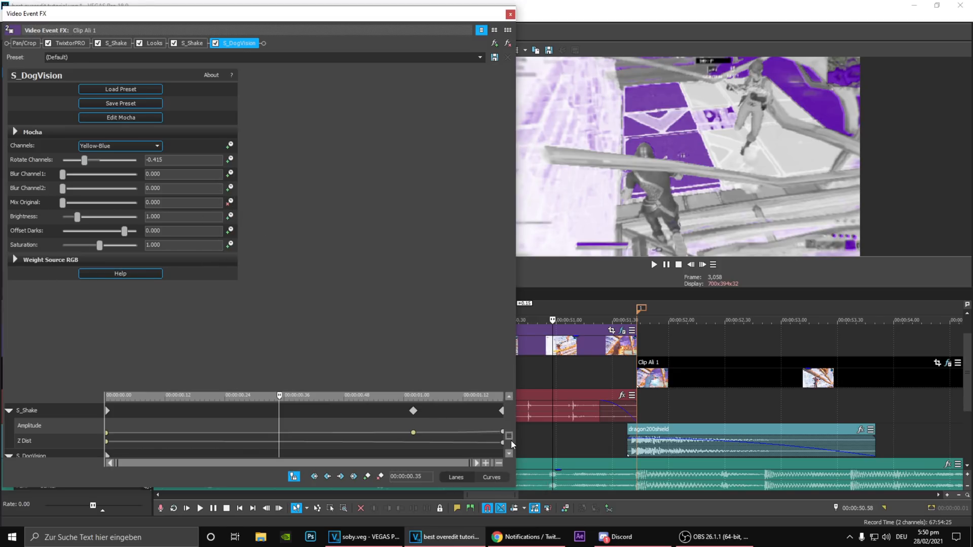
scroll(511, 439, "down", 2)
left_click_drag(242, 426, 325, 448)
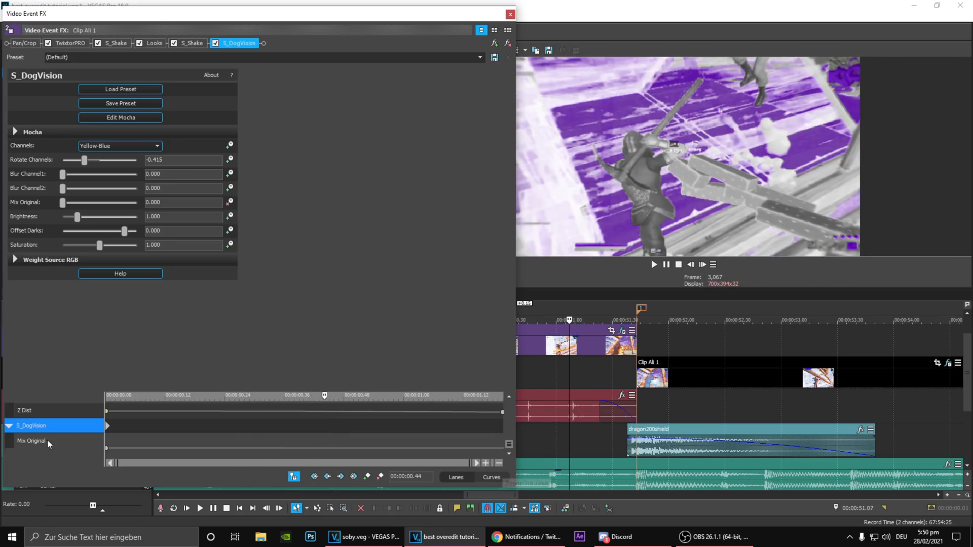
left_click(48, 442)
left_click(367, 477)
left_click_drag(324, 405, 610, 443)
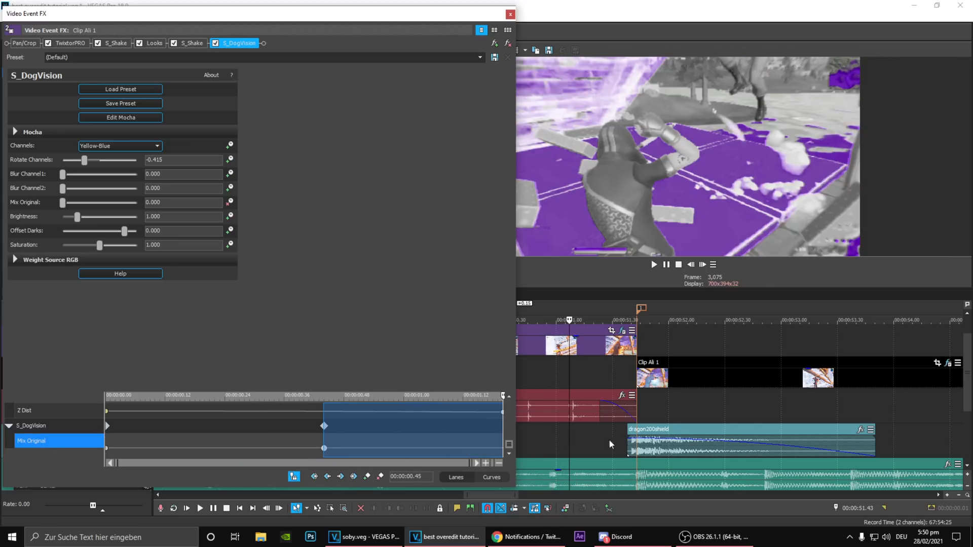
left_click_drag(289, 446, 424, 433)
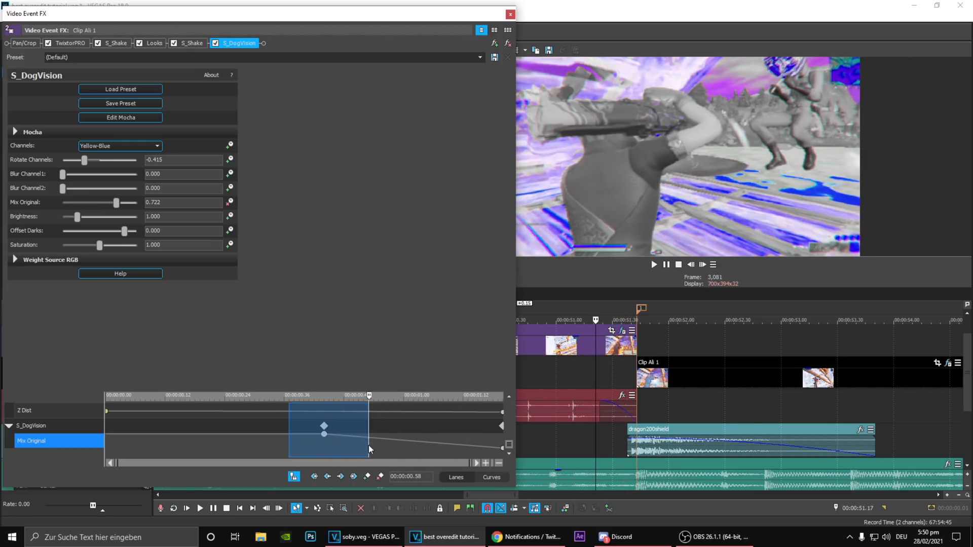
left_click(320, 444)
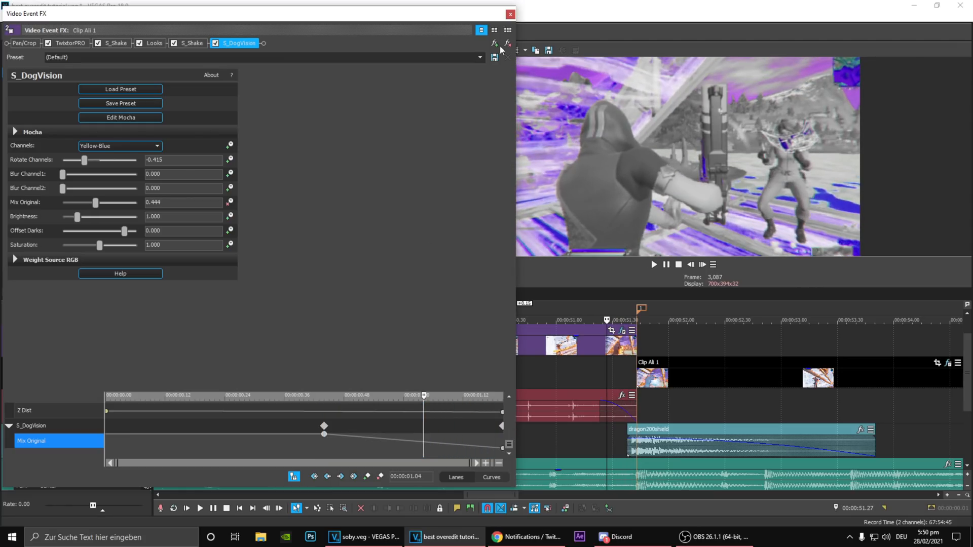
left_click(510, 15)
Examine the opening frames of the clip that follows the transition, around 00:00:52.
scroll(639, 380, "down", 2)
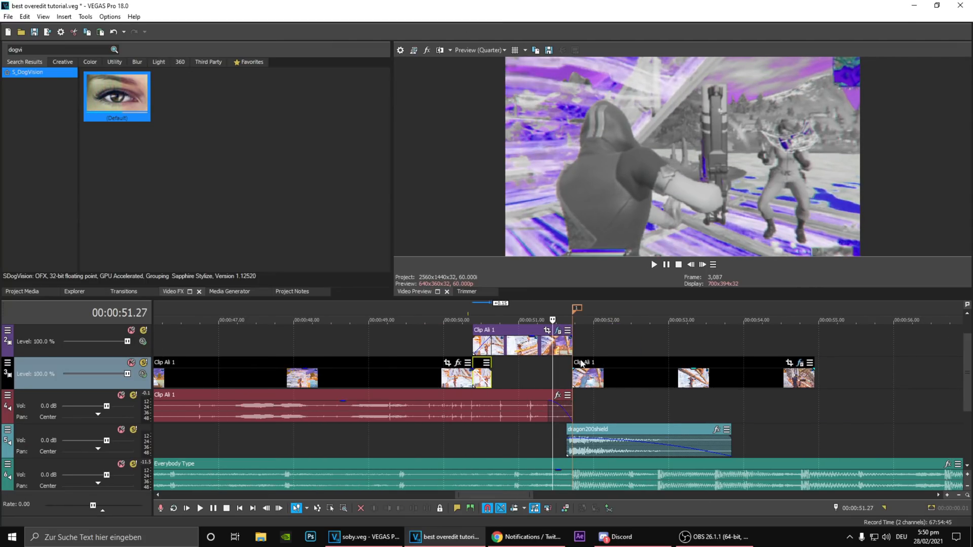
left_click(595, 341)
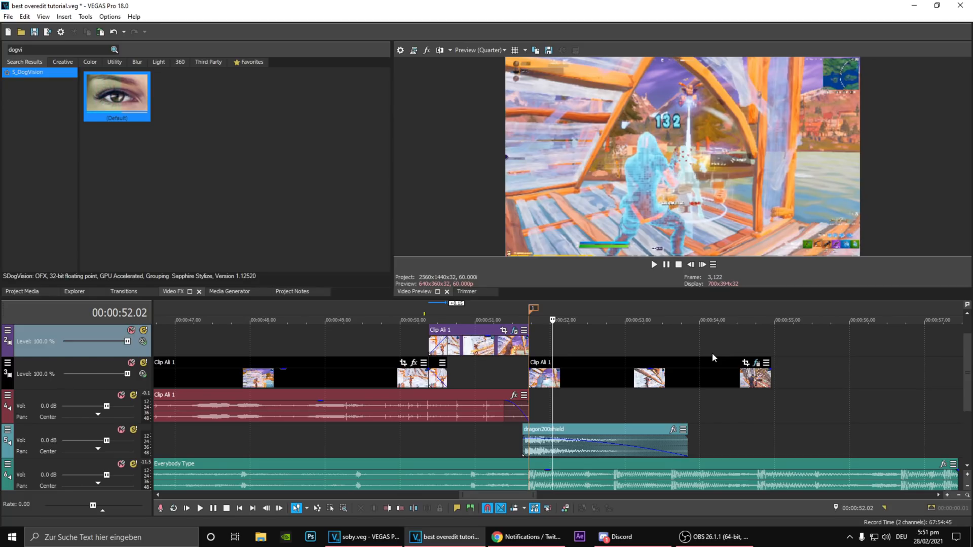
scroll(725, 363, "down", 3)
scroll(725, 363, "up", 3)
left_click(584, 348)
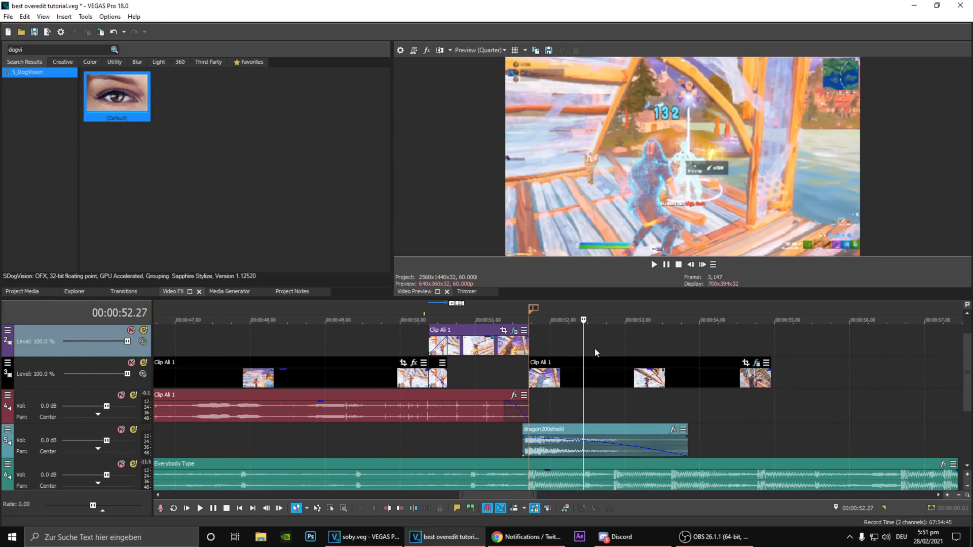
left_click(567, 343)
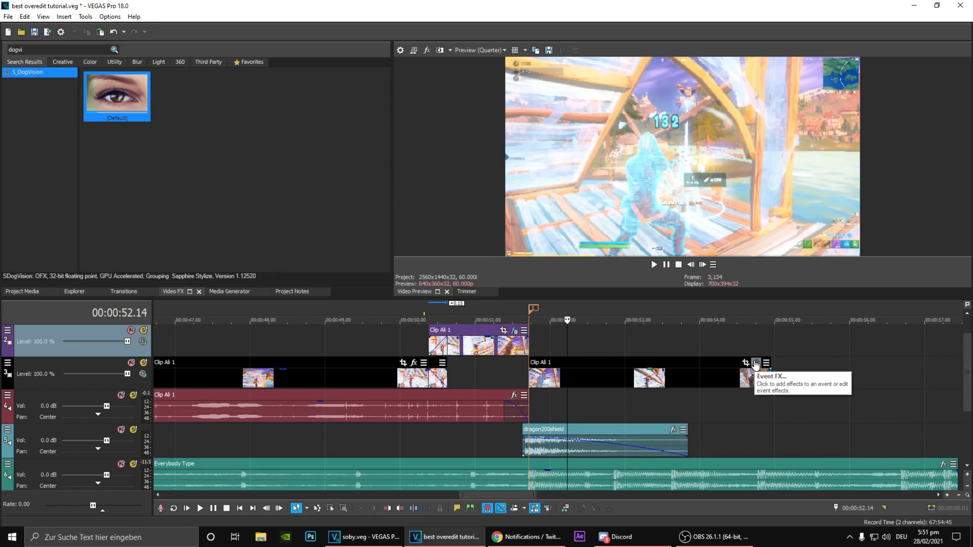
In the upper-track event's Pan/Crop, add a keyframe at 00:00:01.20 with the frame reduced to 1,366.8 × 828.3 and rotated 9.0 degrees.
left_click(492, 344)
left_click(503, 330)
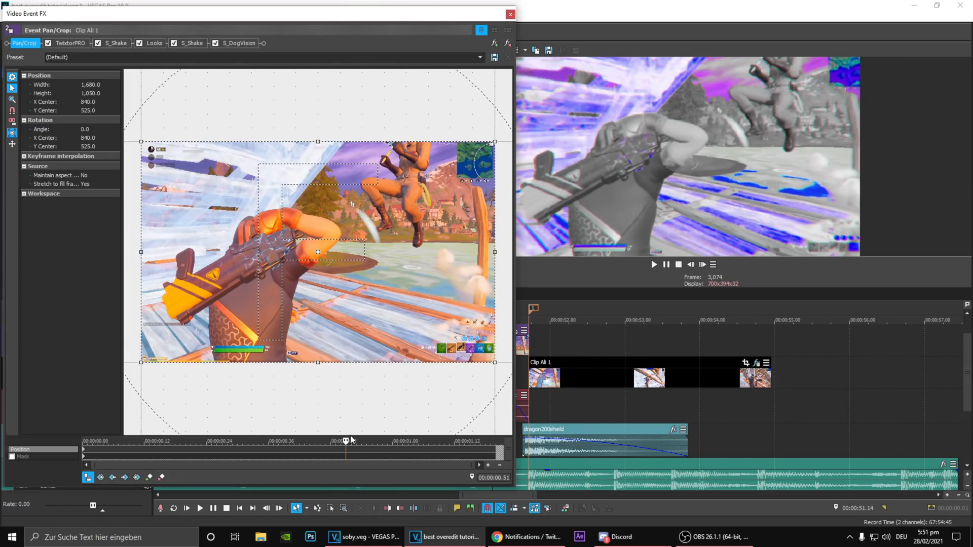
left_click_drag(346, 442, 495, 442)
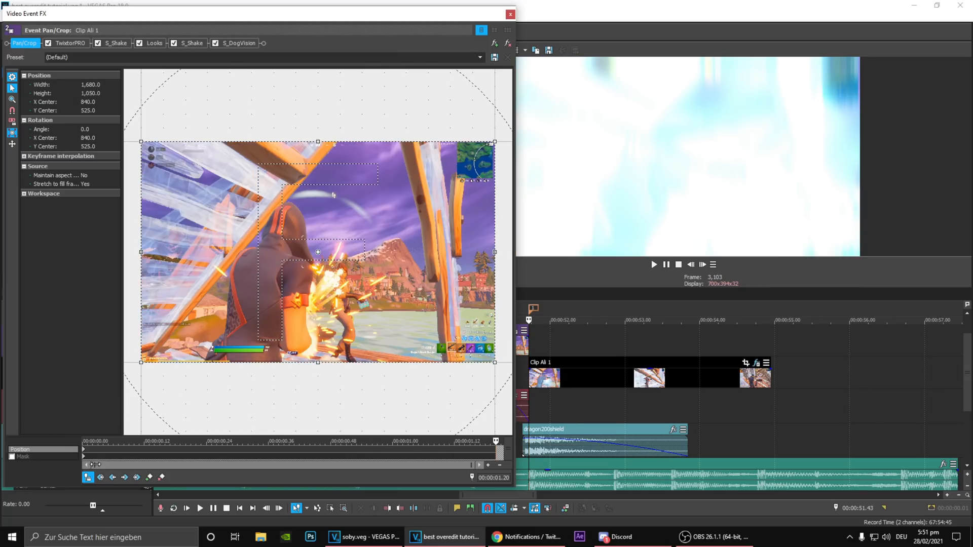
left_click(148, 478)
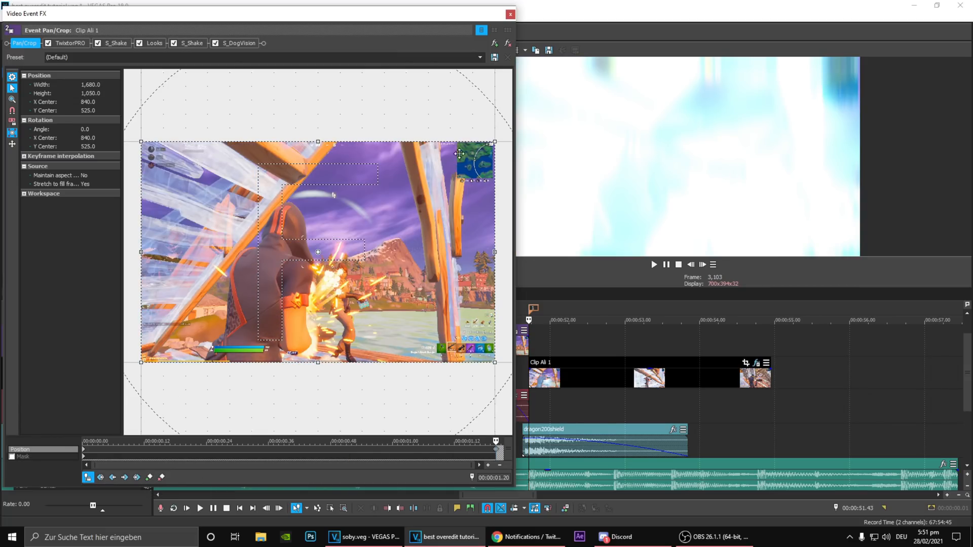
left_click_drag(474, 15, 389, 19)
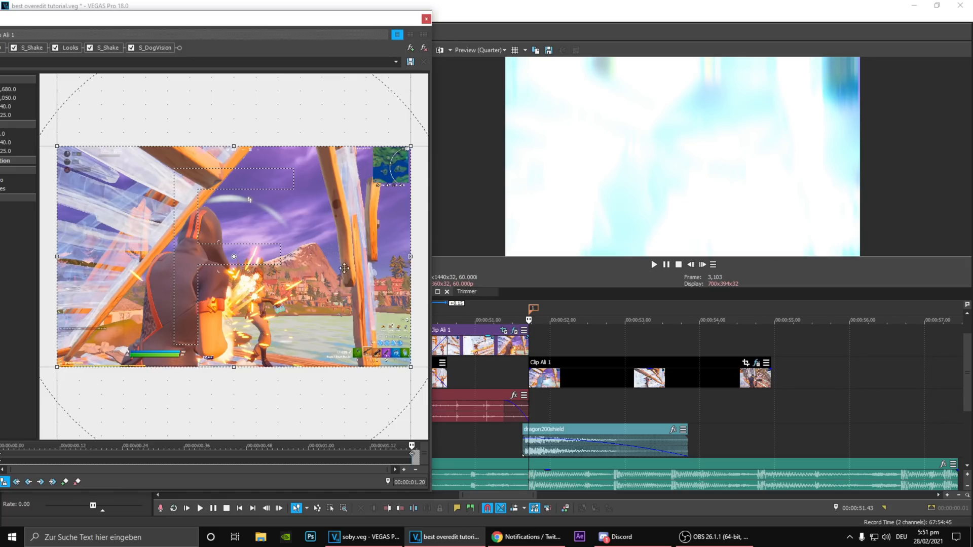
left_click_drag(411, 145, 386, 151)
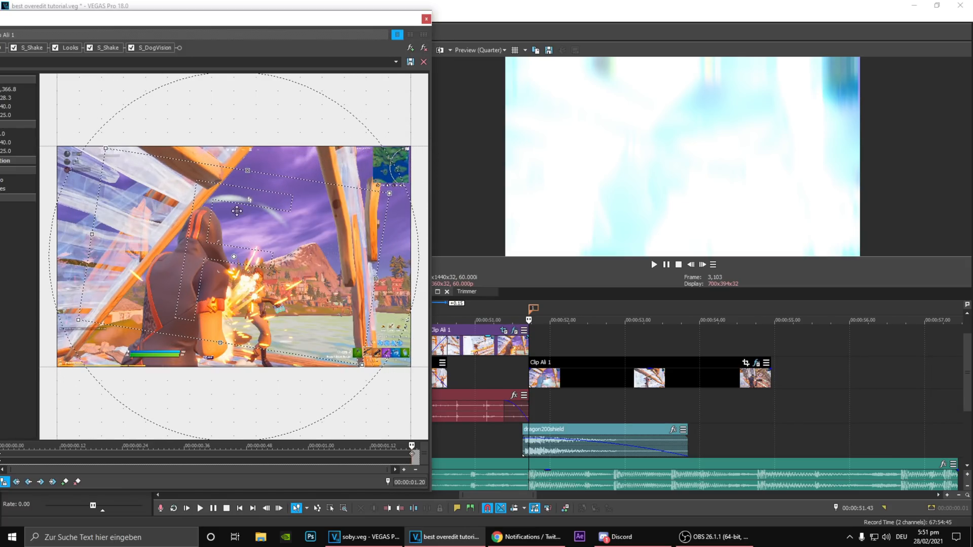
left_click_drag(186, 19, 251, 17)
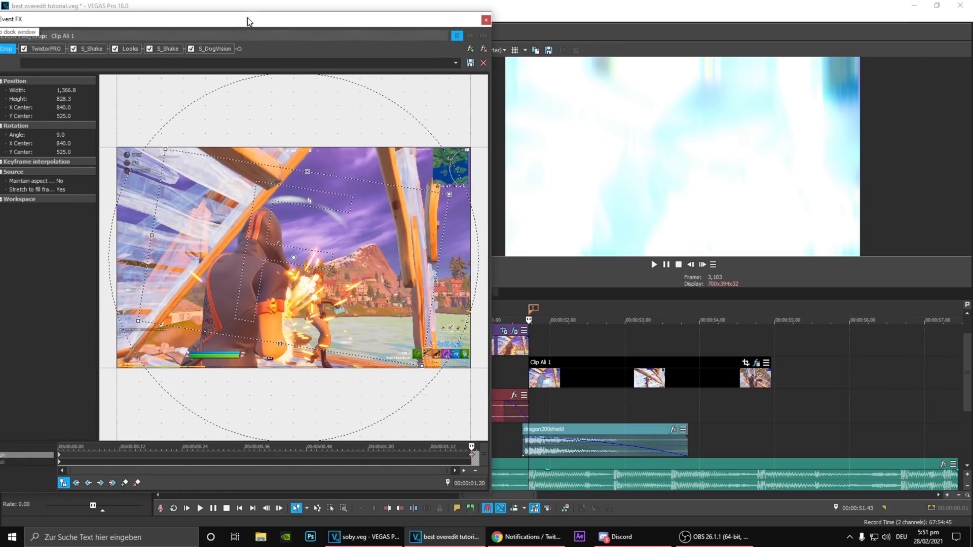
Set the first Pan/Crop keyframe's interpolation to Slow and close the effect window.
right_click(65, 452)
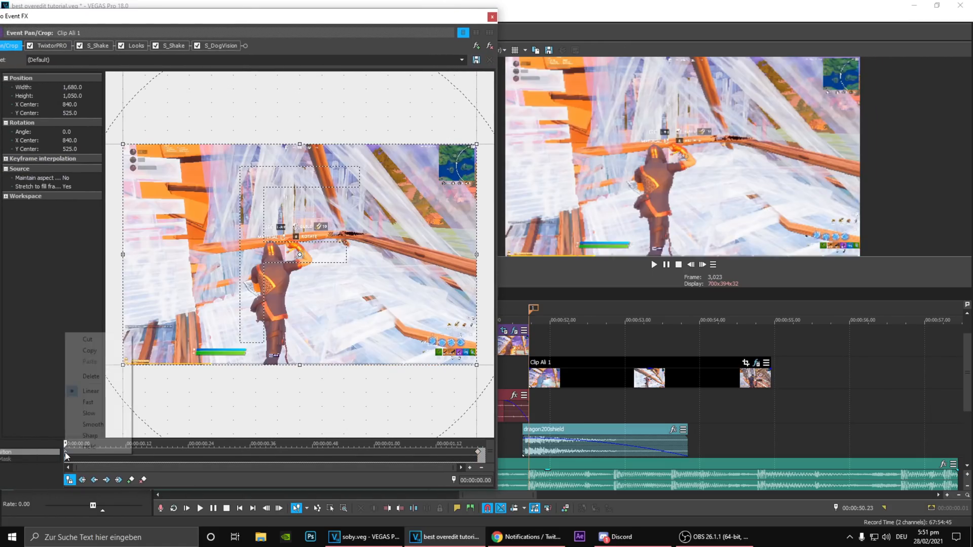
left_click(90, 414)
left_click(492, 18)
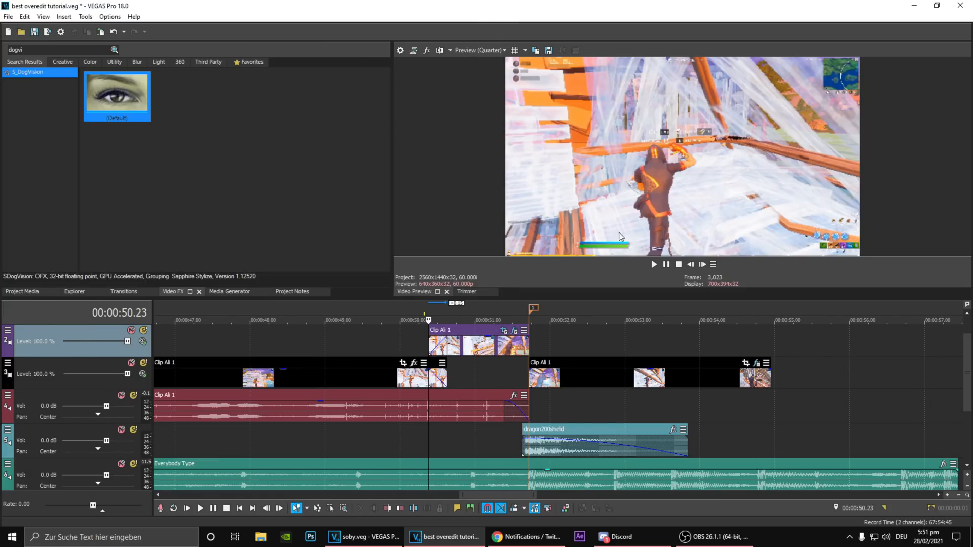
Step through the upper-track event frame by frame to check the zoom, rotation and color effects.
left_click(702, 264)
left_click(702, 264)
left_click(702, 264)
left_click(702, 264)
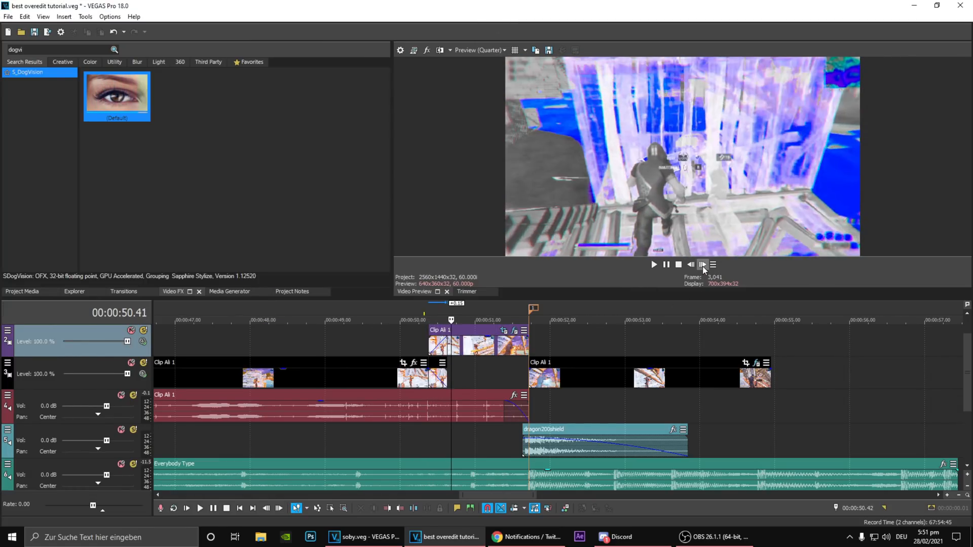
left_click_drag(703, 266, 702, 266)
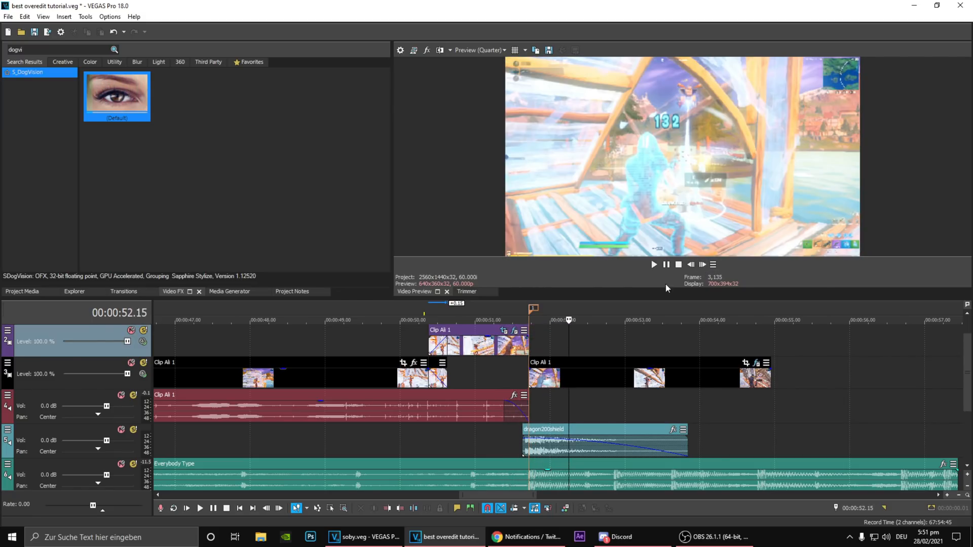
Search the video effects for "hots" and apply the default S_Hotspots to the upper-track event.
left_click(494, 338)
left_click_drag(27, 49, 3, 57)
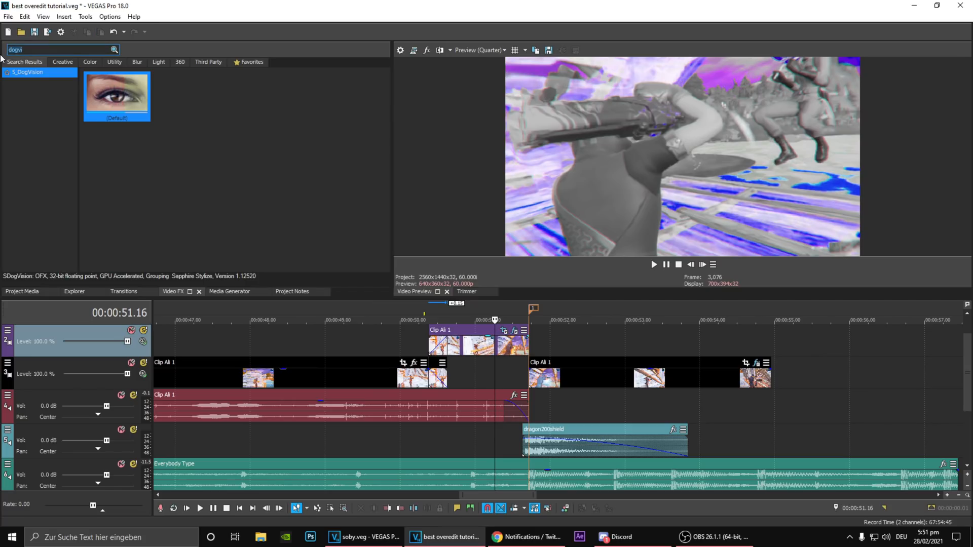
key("BackSpace")
type("hots")
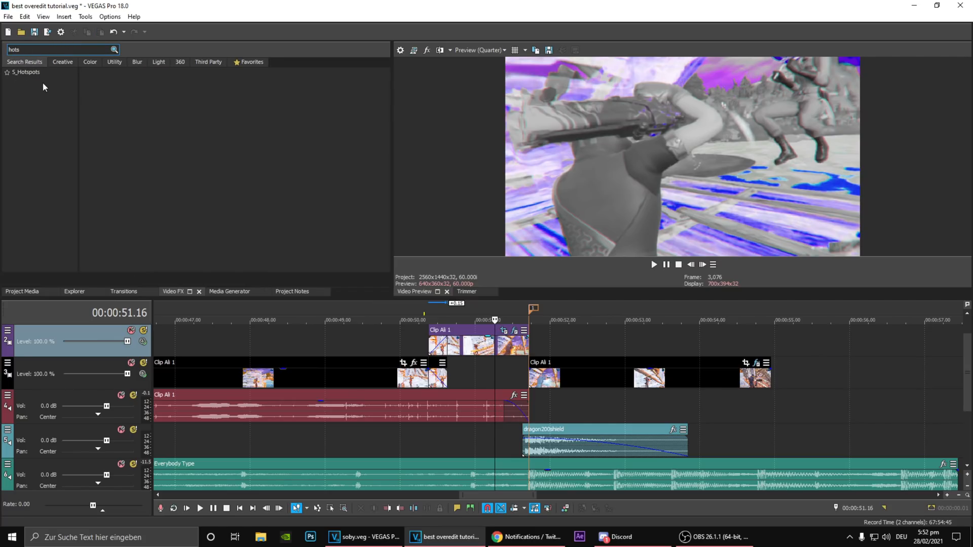
left_click(42, 74)
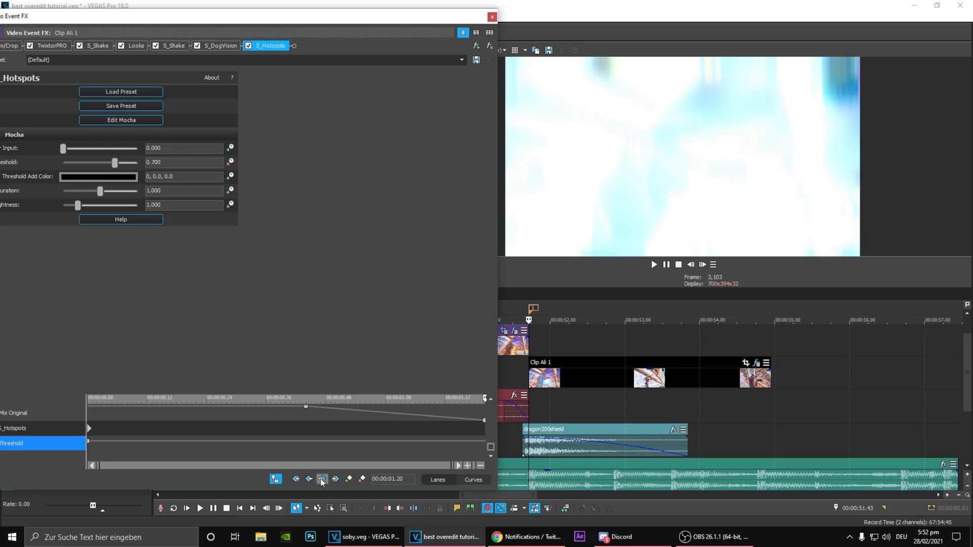
Animate S_Hotspots' Threshold to rise slowly from 0 at 00:00:00.53 to 0.7 at the event's end.
left_click(349, 479)
left_click_drag(367, 441, 352, 439)
left_click_drag(114, 162, 24, 111)
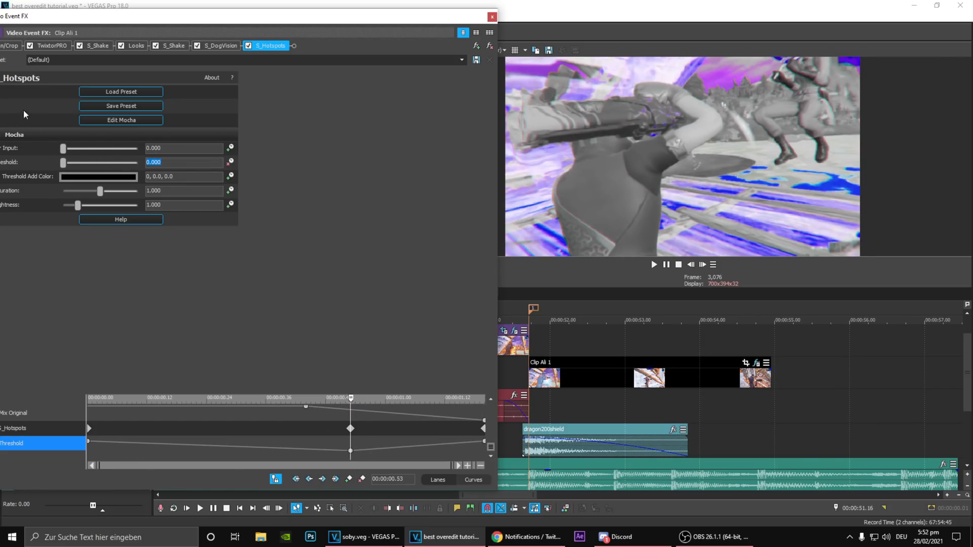
left_click_drag(311, 407, 476, 458)
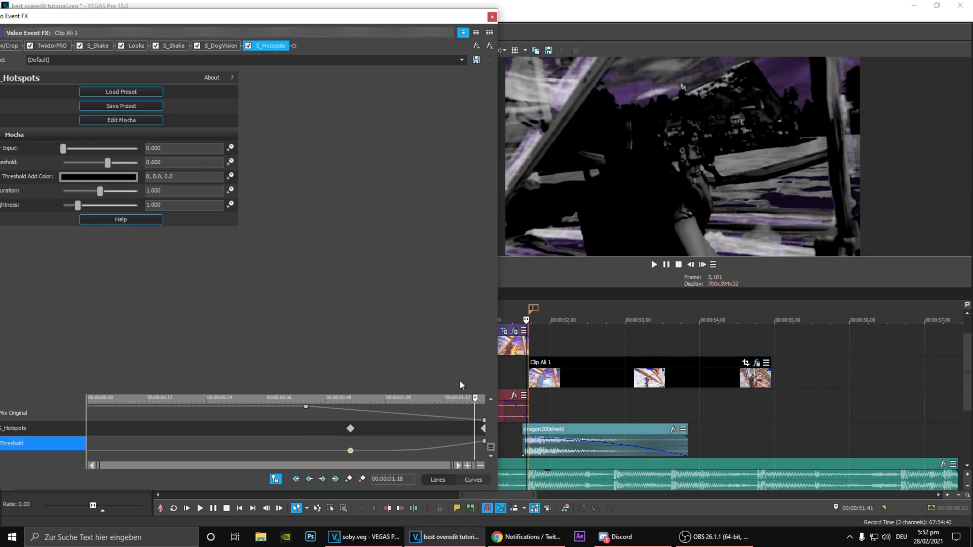
left_click(493, 16)
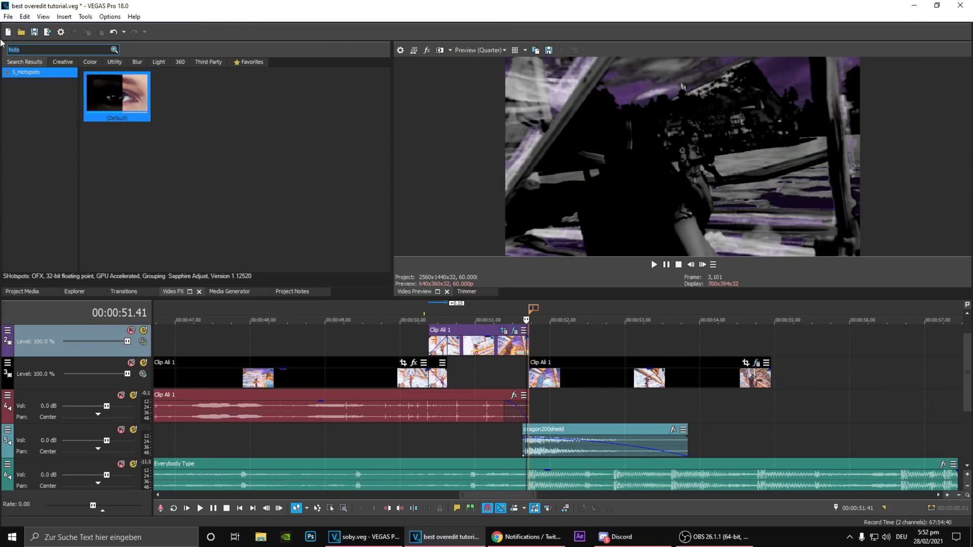
Search the video effects for "glow" and apply the default BCC Glow OBS to the upper-track event.
type("glow")
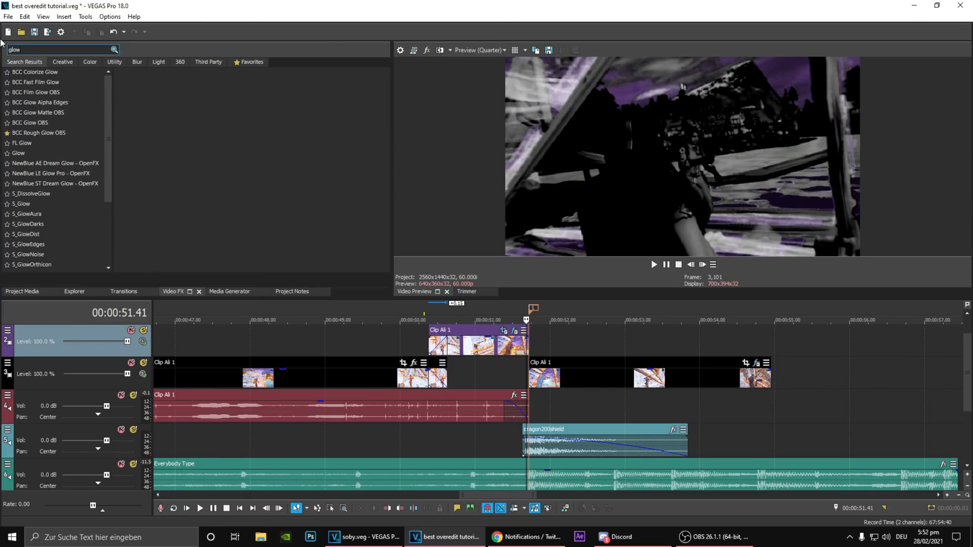
left_click(50, 124)
double_click(362, 98)
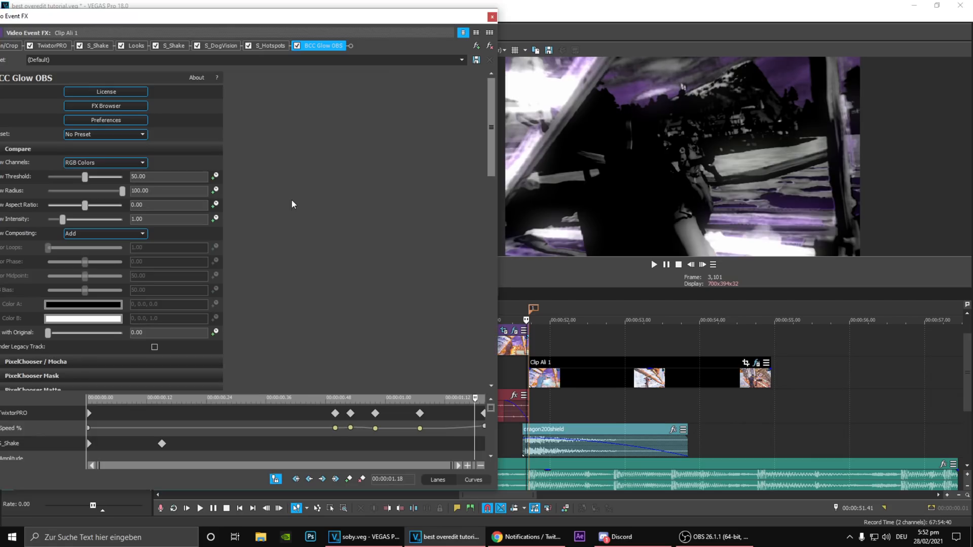
left_click_drag(370, 17, 440, 17)
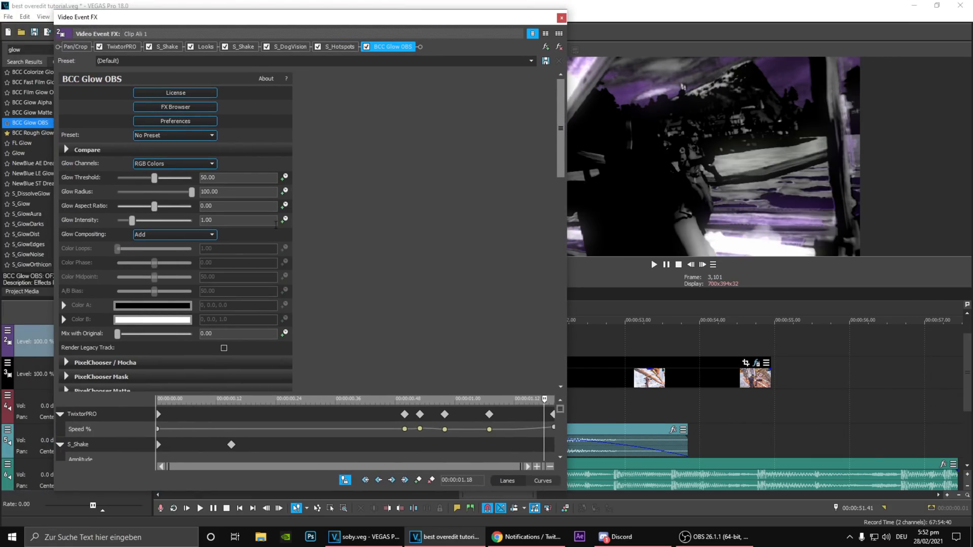
Animate BCC Glow OBS's Glow Intensity to rise slowly from 0 at about 00:00:00.41 to 1.00 at the event's end.
scroll(553, 414, "down", 5)
left_click(552, 429)
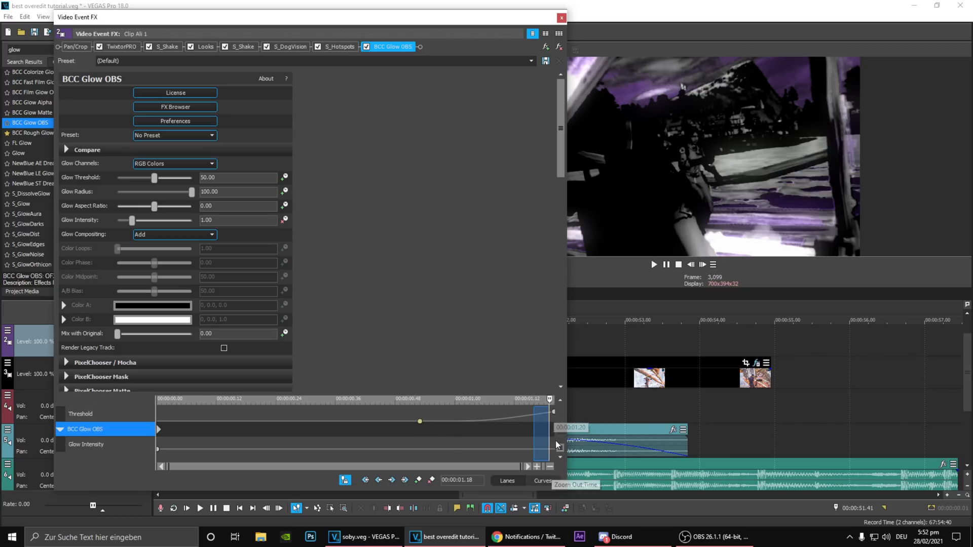
left_click(85, 446)
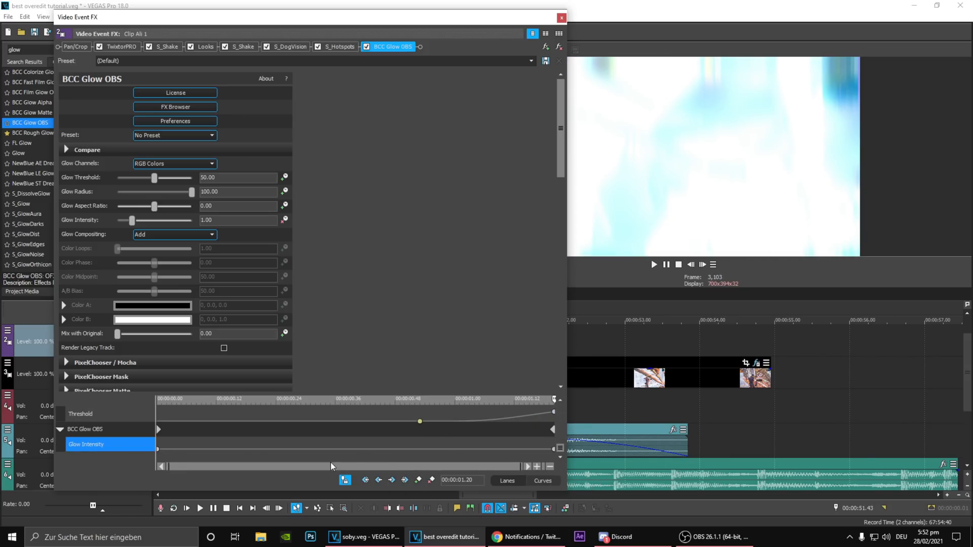
left_click(158, 449)
left_click_drag(158, 452, 420, 467)
right_click(159, 453)
left_click(184, 405)
left_click_drag(158, 429, 360, 451)
left_click_drag(292, 451, 550, 454)
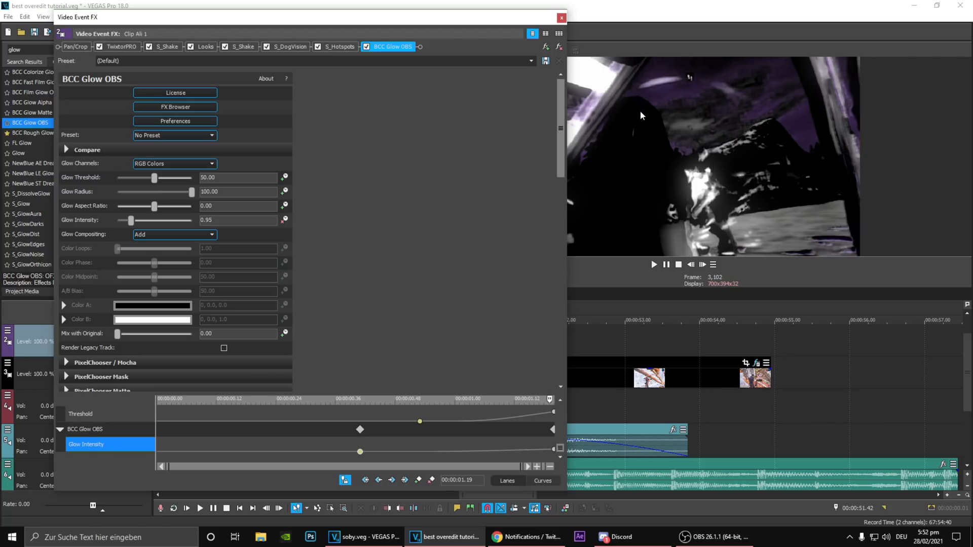
left_click_drag(543, 17, 501, 15)
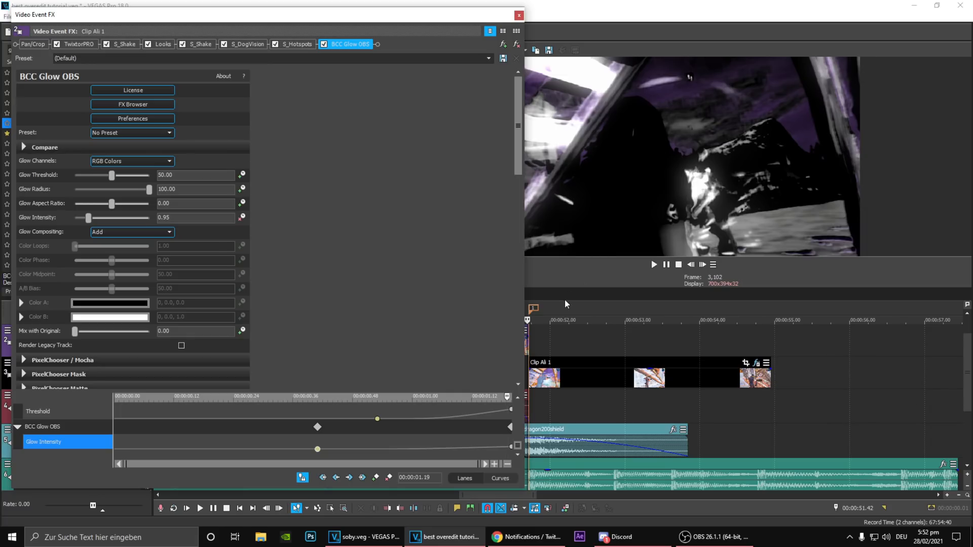
Compare the upper-track event with and without BCC Glow OBS, preview the glow ramp, and close the effects window.
left_click(324, 45)
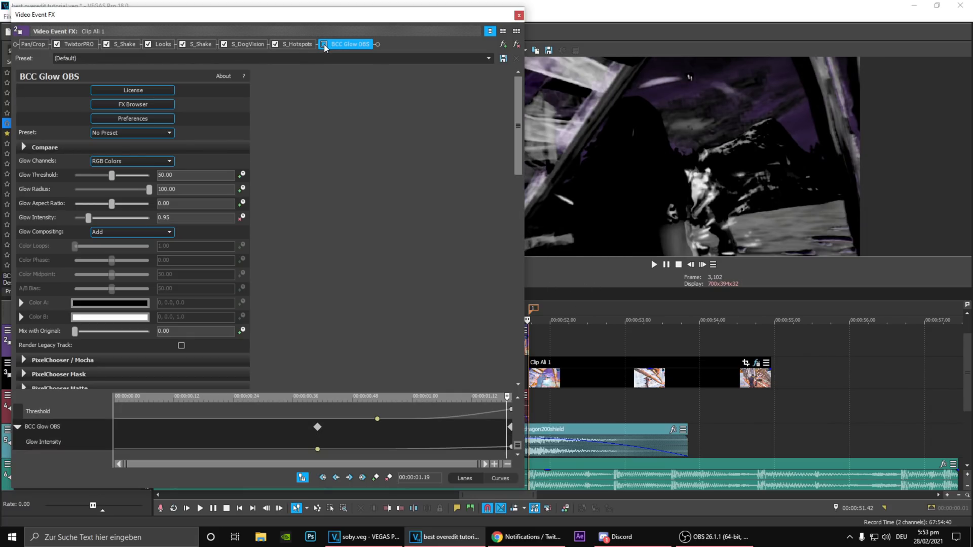
left_click(324, 45)
left_click(324, 44)
left_click(324, 45)
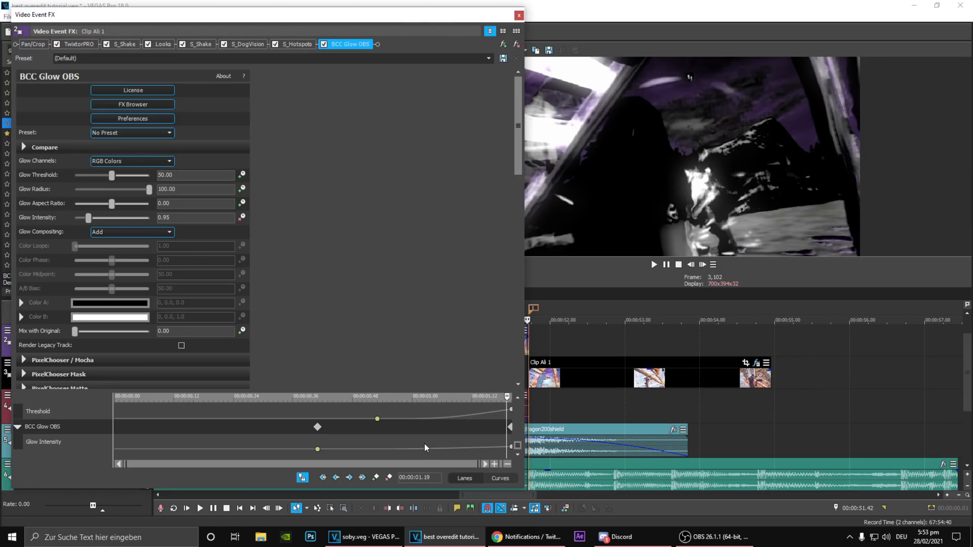
left_click_drag(425, 448, 502, 446)
left_click(518, 16)
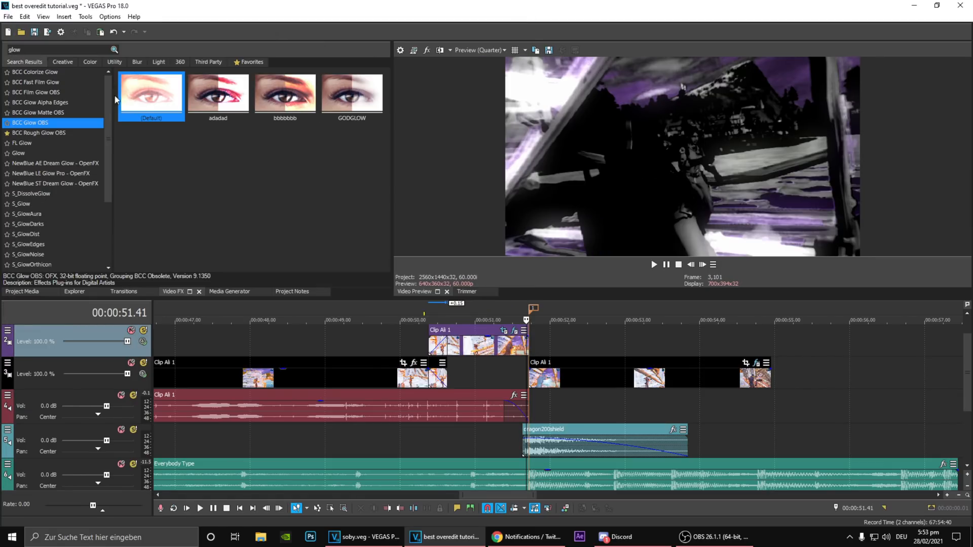
Search the video effects for "dist" and apply S_DistortRGB's godrgb preset to the upper-track event.
left_click_drag(32, 49, 1, 51)
type("d")
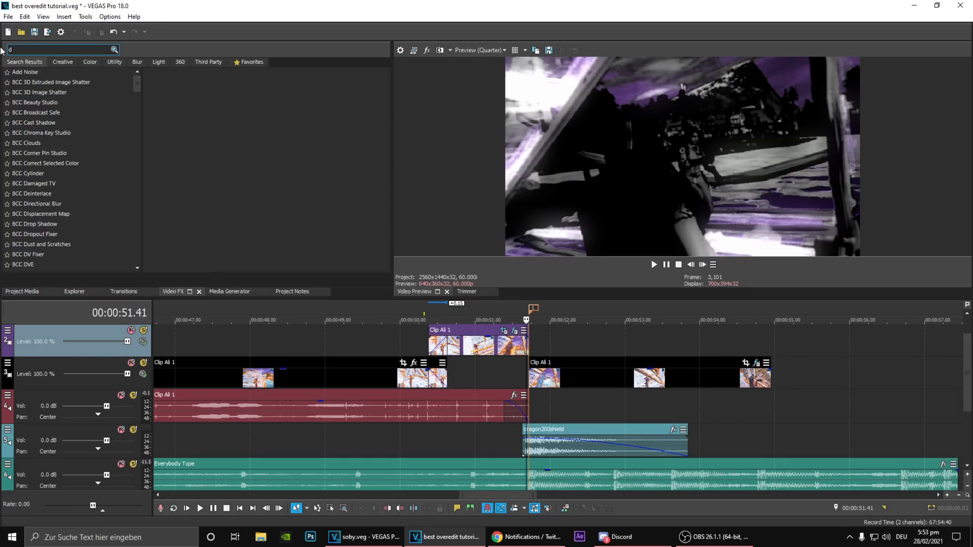
type("ist")
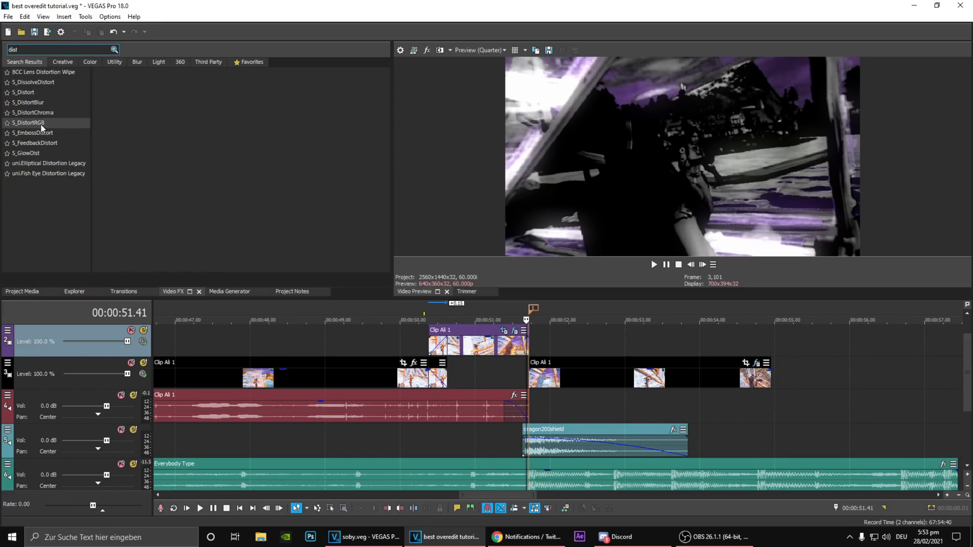
left_click(41, 124)
left_click_drag(269, 99, 435, 178)
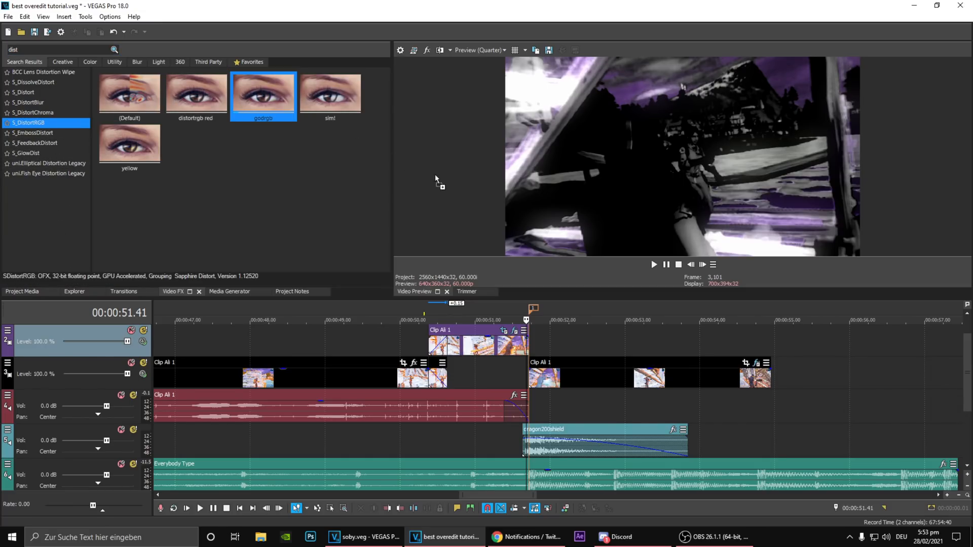
left_click_drag(496, 333, 501, 350)
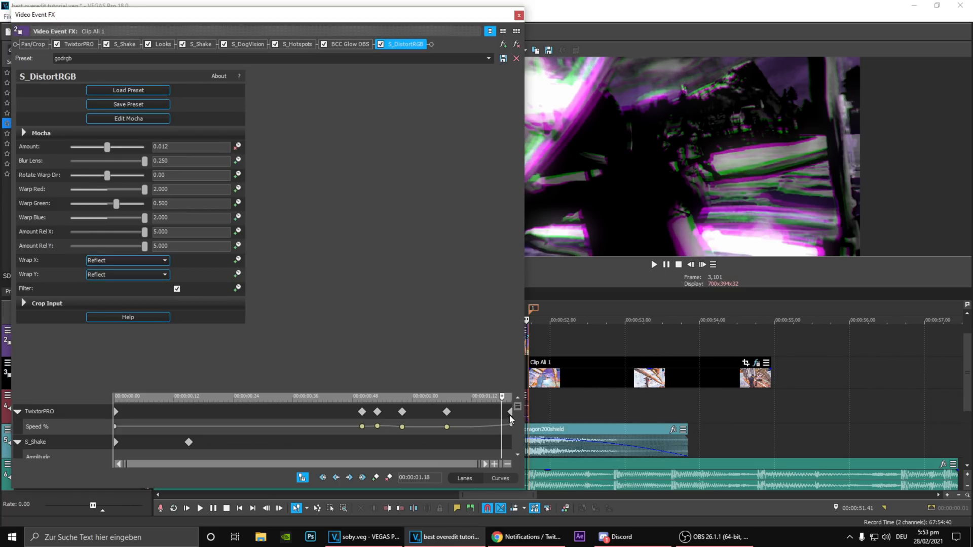
Keyframe S_DistortRGB's Amount at 0 at 00:00:00.55 and at 0.012 at the event's end.
left_click_drag(519, 408, 515, 463)
left_click(510, 442)
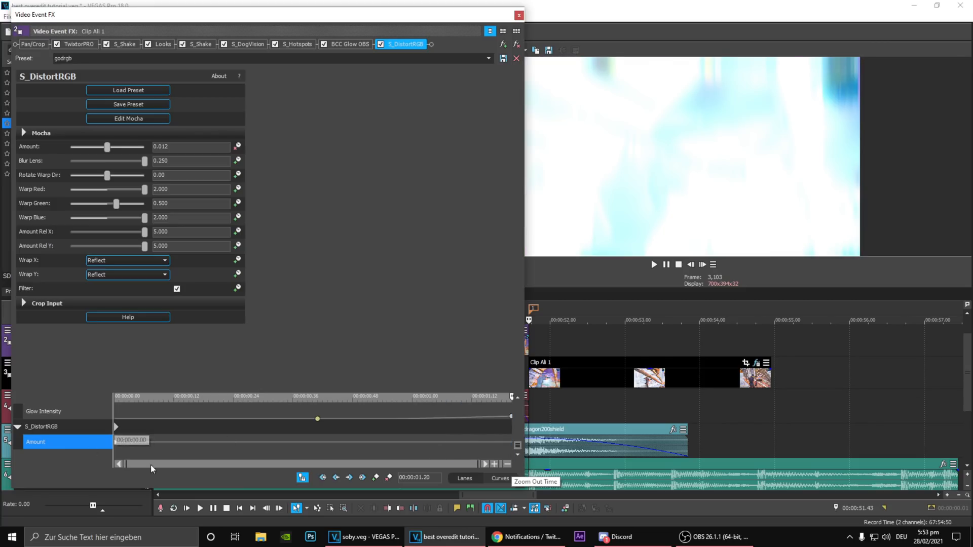
left_click_drag(427, 454, 394, 458)
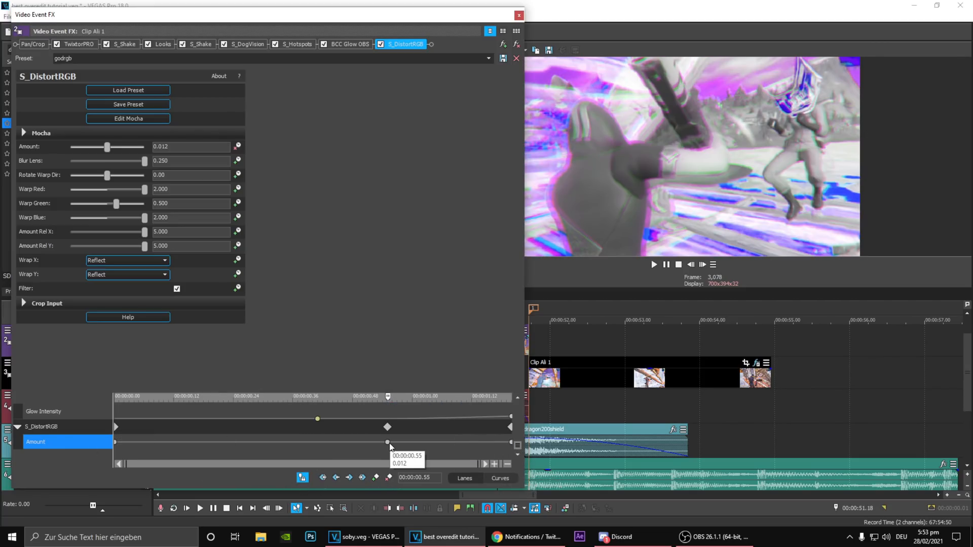
double_click(388, 443)
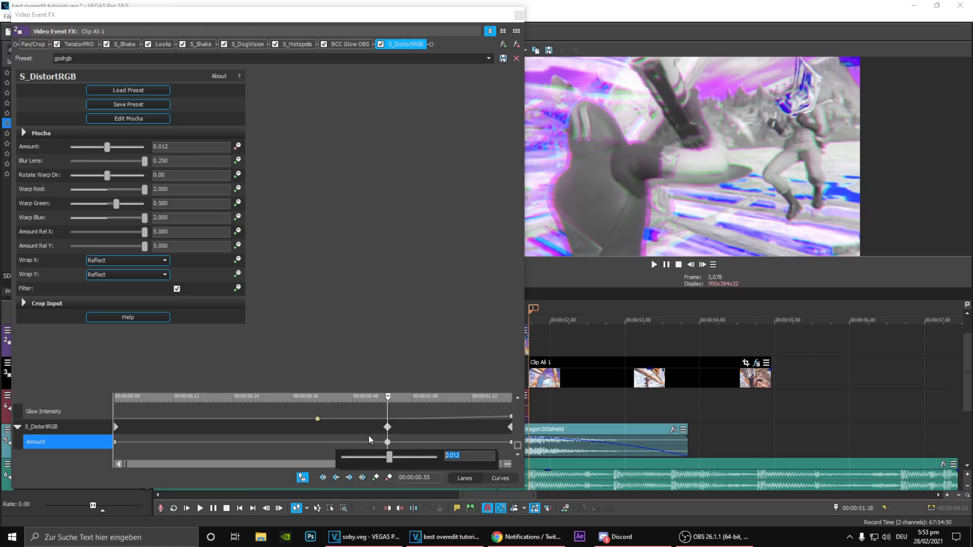
type("0")
key("Return")
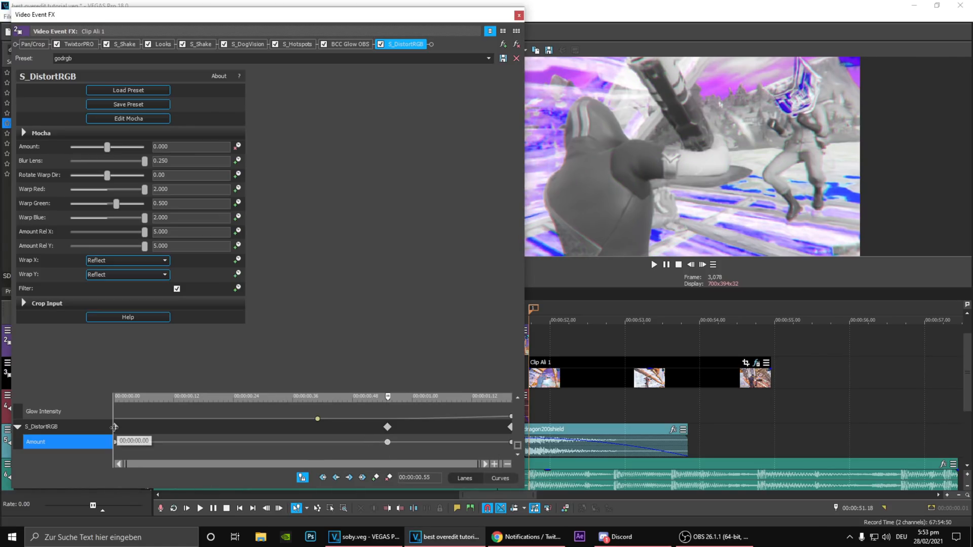
Delete S_DistortRGB's starting keyframe and set the Amount keyframe at 00:00:00.55 to Slow Fade.
left_click(114, 428)
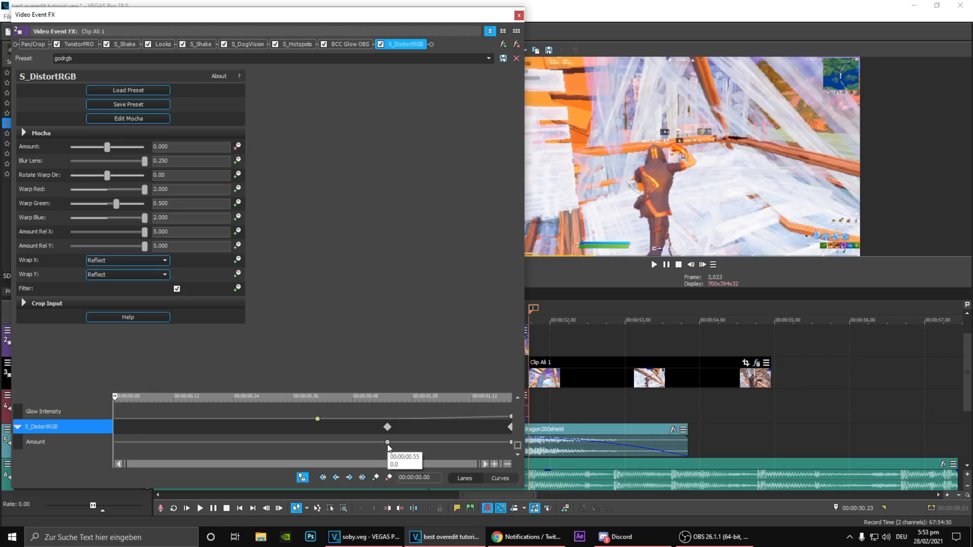
left_click(387, 443)
right_click(387, 443)
left_click(416, 387)
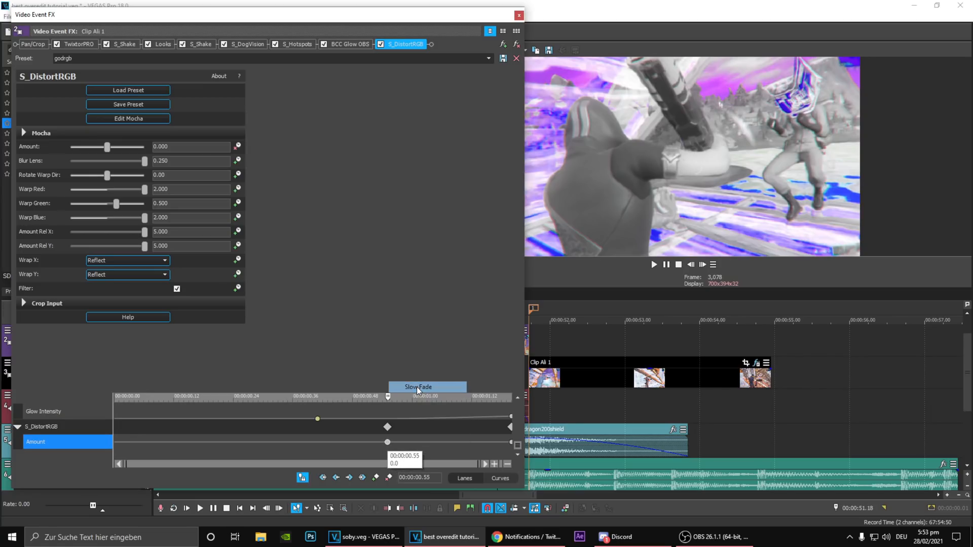
left_click_drag(402, 428, 511, 448)
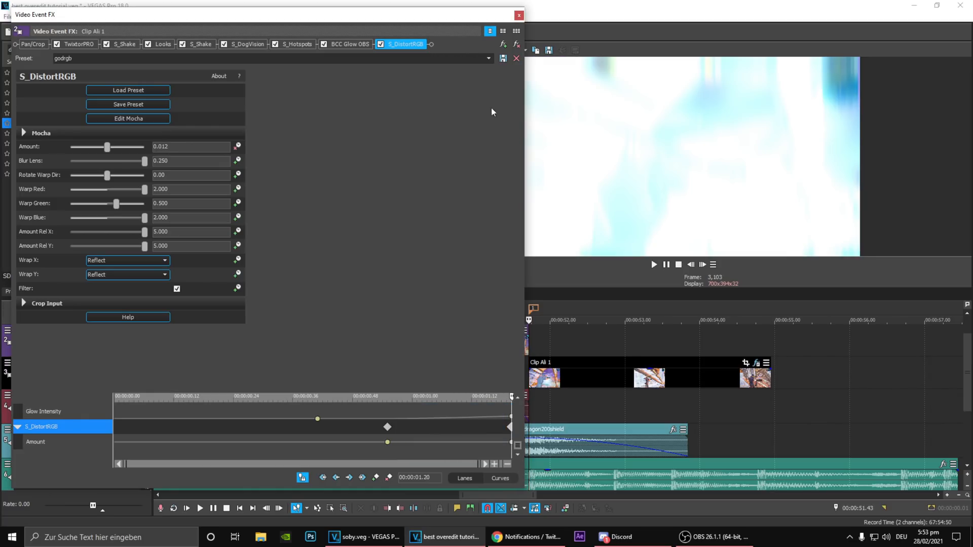
left_click(520, 17)
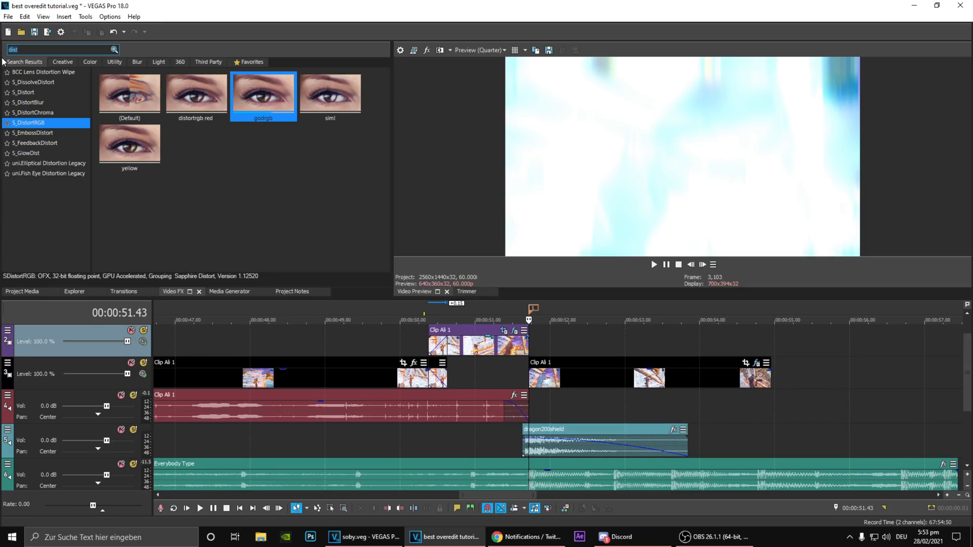
Search the video effects for "pinch" and apply Pinch/Punch's zoom1 preset to the upper-track event.
type("pinch")
left_click(28, 72)
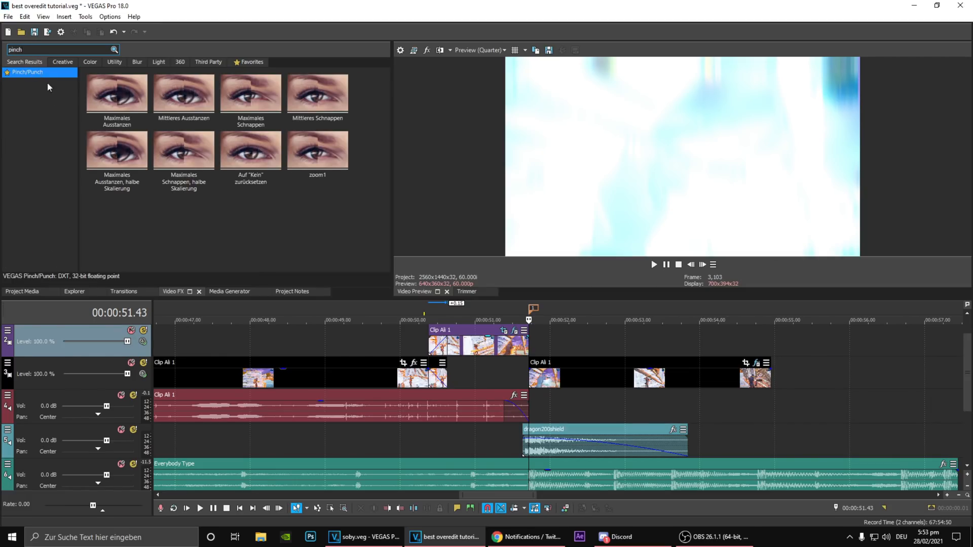
left_click_drag(318, 153, 543, 394)
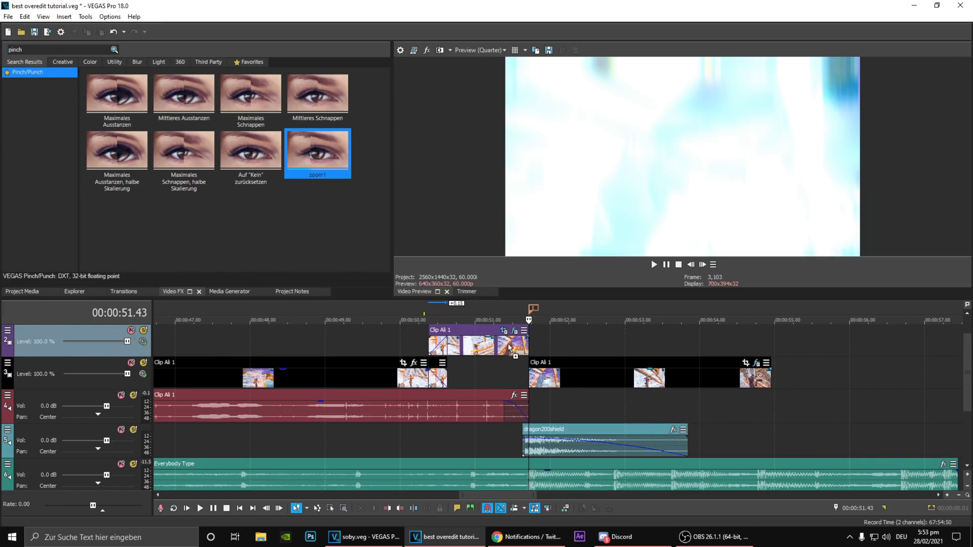
left_click_drag(509, 348, 510, 349)
Enable animation for Pinch/Punch and add keyframes at 00:00:00.55 and at the event's end.
left_click_drag(518, 406, 517, 445)
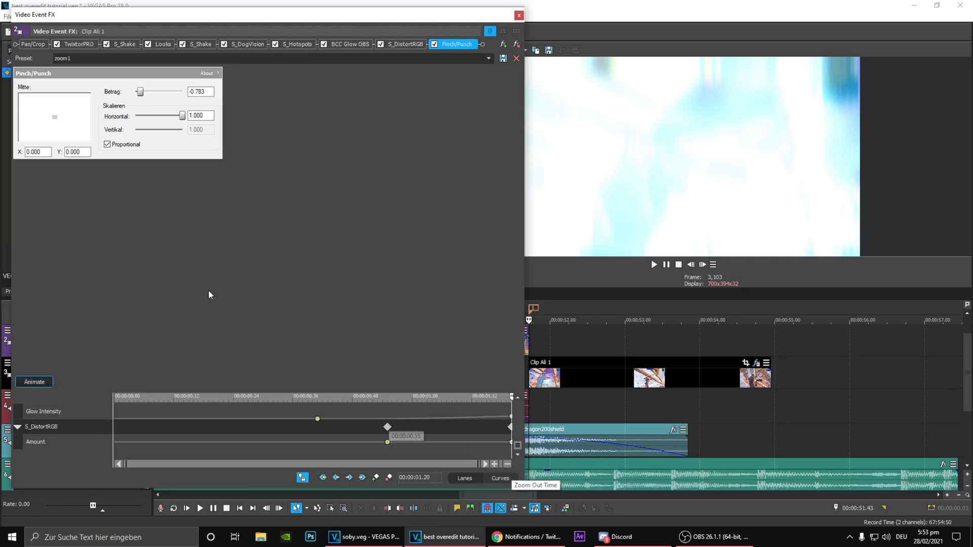
left_click(45, 382)
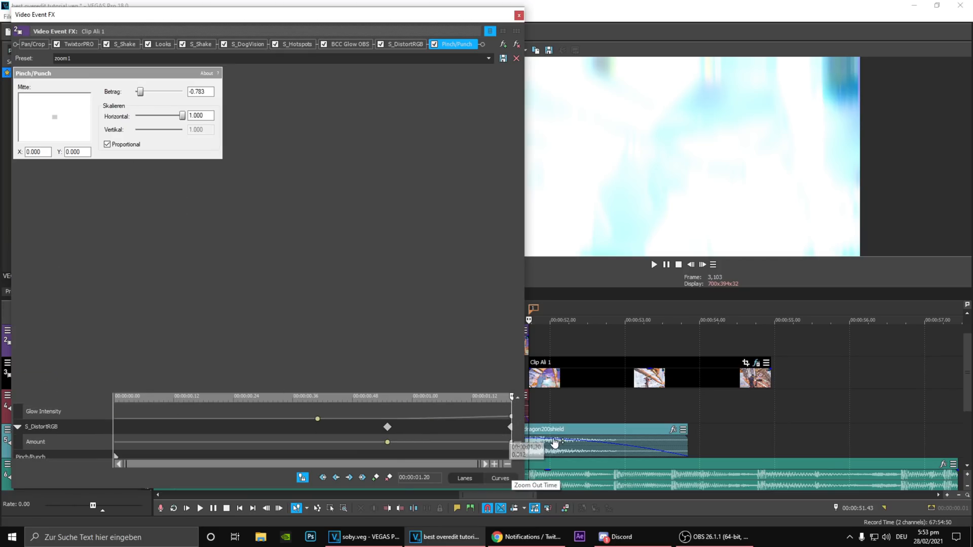
left_click(517, 454)
left_click_drag(399, 443, 391, 443)
left_click(387, 446)
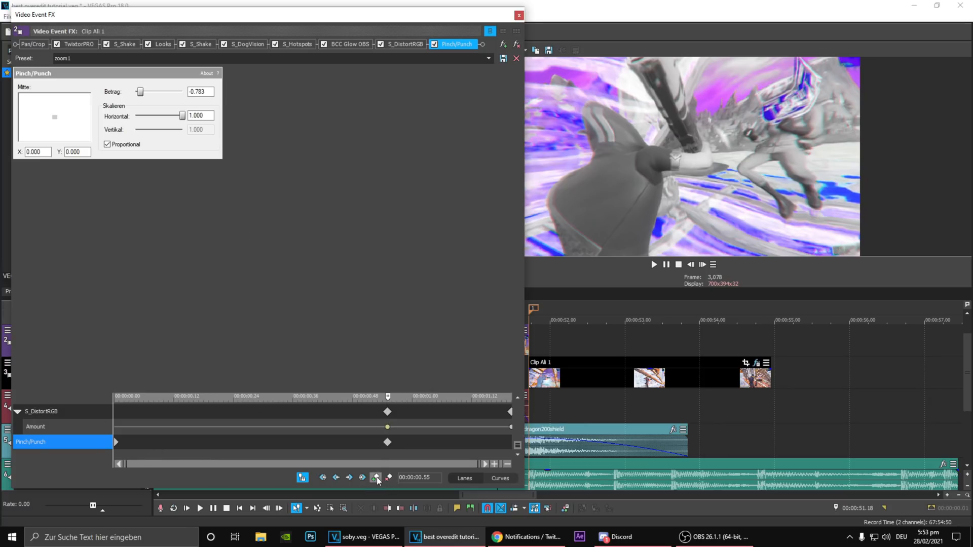
left_click_drag(421, 437, 511, 437)
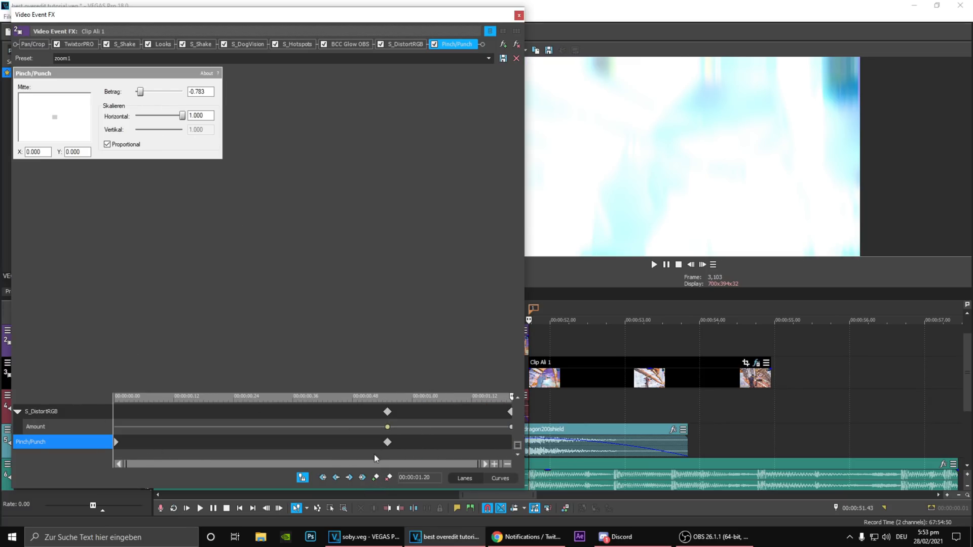
Set Pinch/Punch's Betrag to 0 at the 00:00:00.55 keyframe and give that keyframe a Slow Fade.
left_click(388, 444)
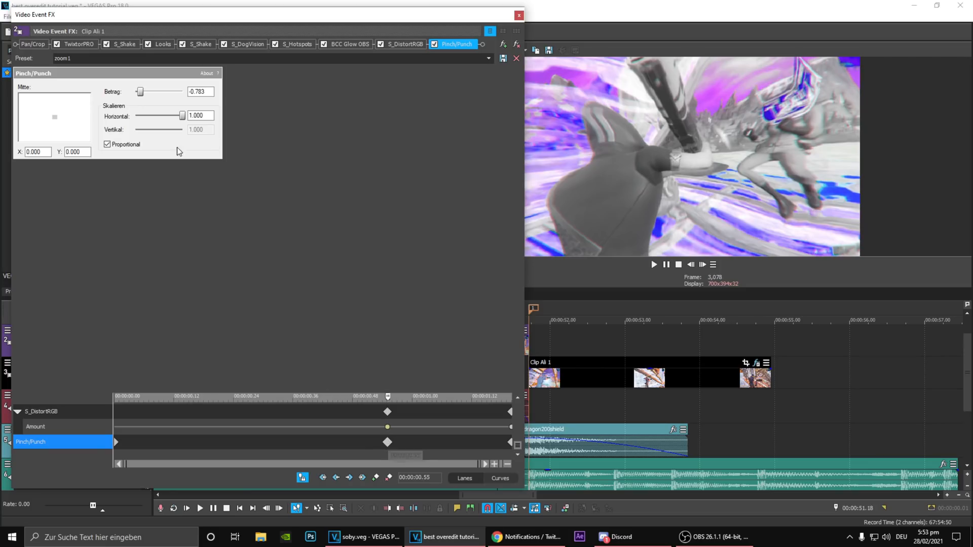
left_click_drag(207, 93, 108, 103)
type("0")
key("Return")
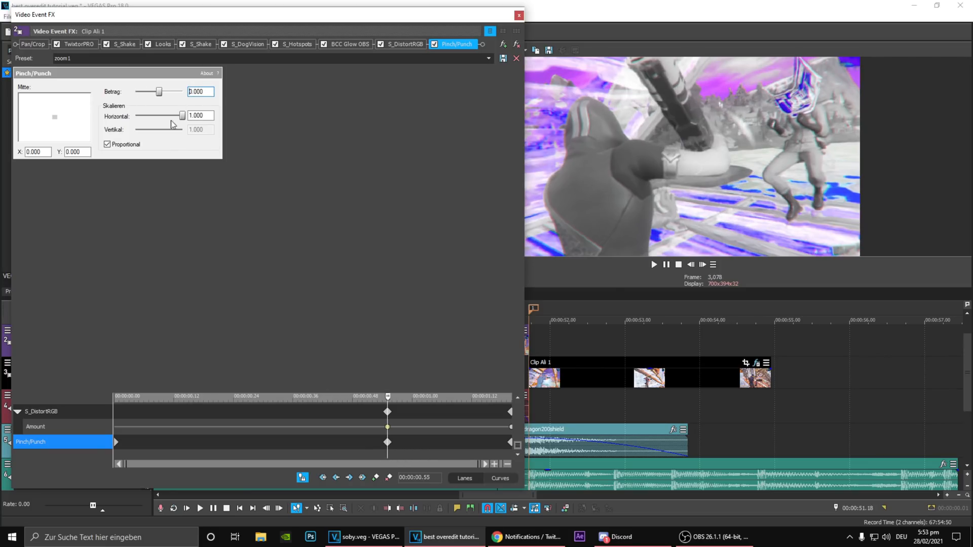
right_click(386, 441)
left_click(406, 388)
Delete Pinch/Punch's starting keyframe, preview the pinch ramp, and close the effects window.
left_click(133, 439)
left_click(116, 441)
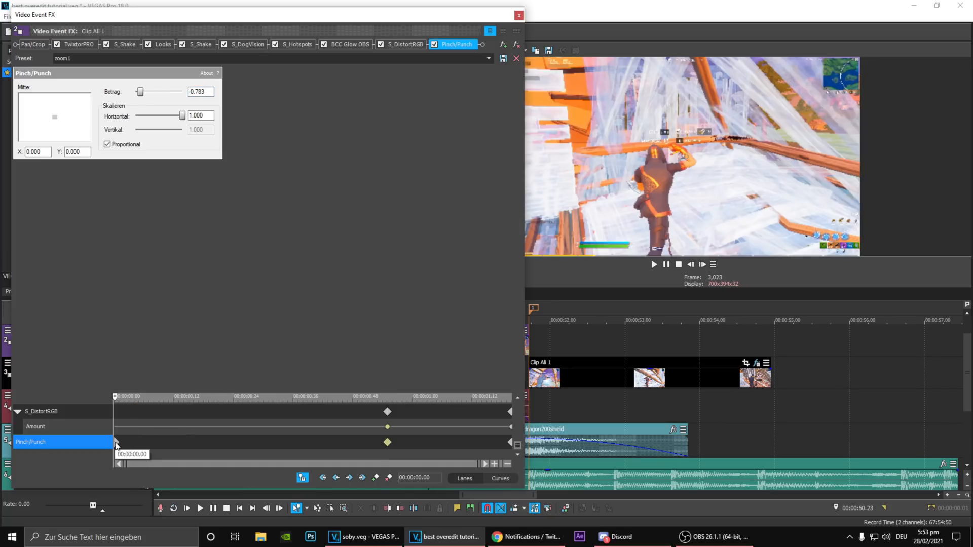
left_click(390, 478)
left_click_drag(351, 441, 510, 449)
left_click(518, 17)
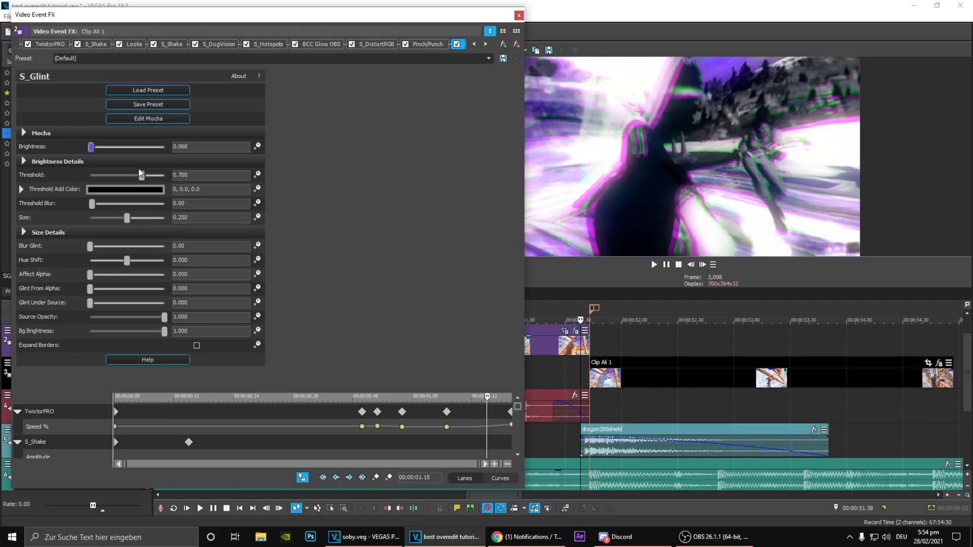
Adjust S_Glint's Brightness to 0.170 and its Threshold to 0.755.
left_click_drag(92, 151, 93, 153)
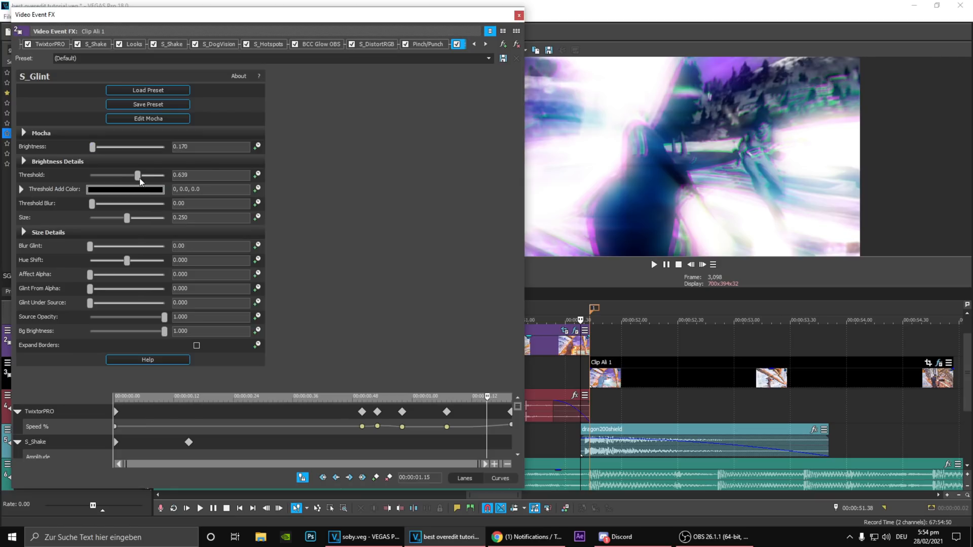
left_click_drag(142, 174, 151, 194)
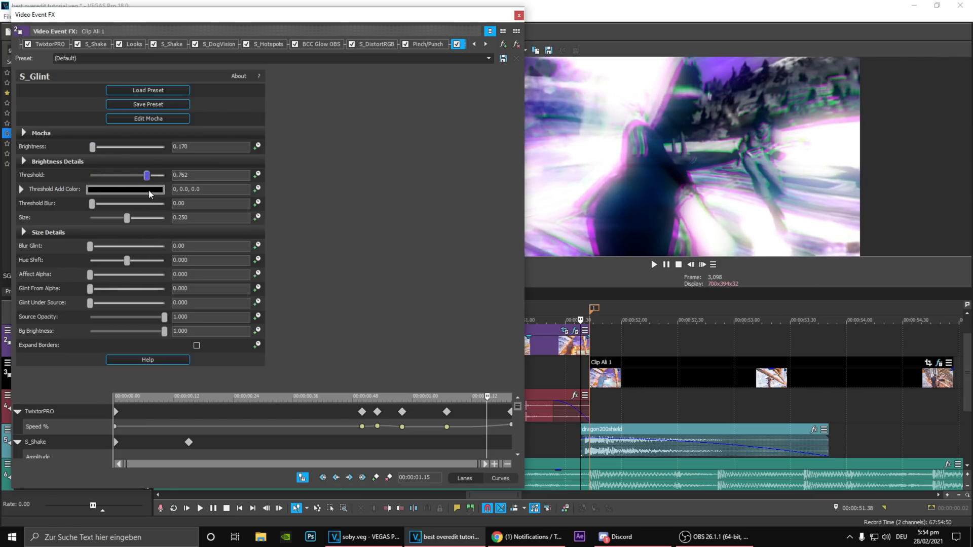
left_click_drag(93, 151, 92, 151)
Keyframe S_Glint's Brightness at 0 at 00:00:00.41 and at 0.170 at the event's end.
left_click_drag(519, 419, 519, 460)
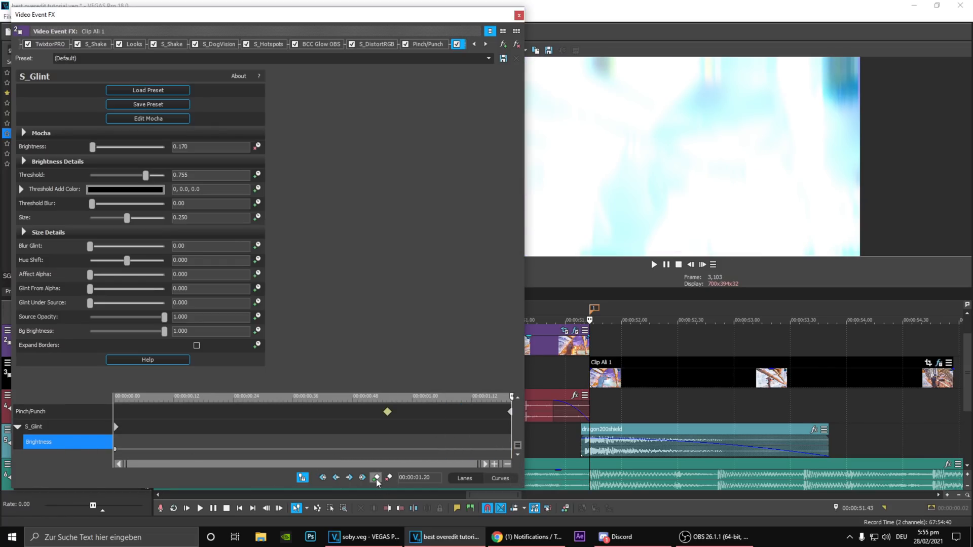
left_click_drag(521, 451, 516, 445)
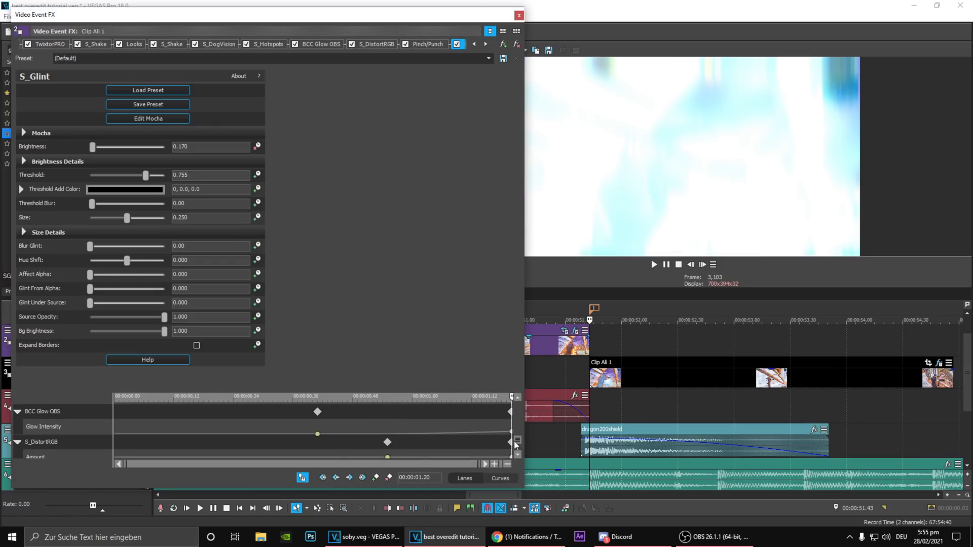
left_click(319, 450)
left_click(518, 448)
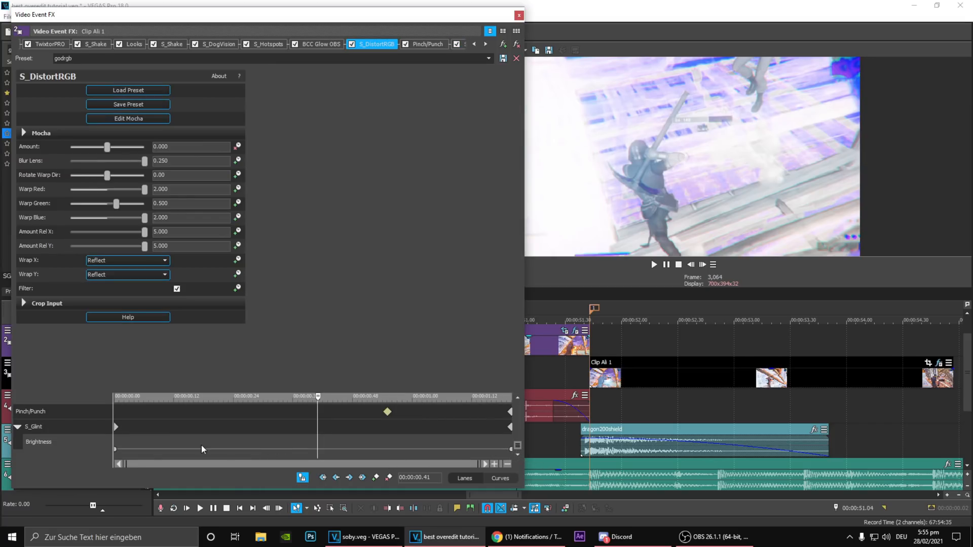
left_click(63, 426)
left_click_drag(92, 147, 81, 147)
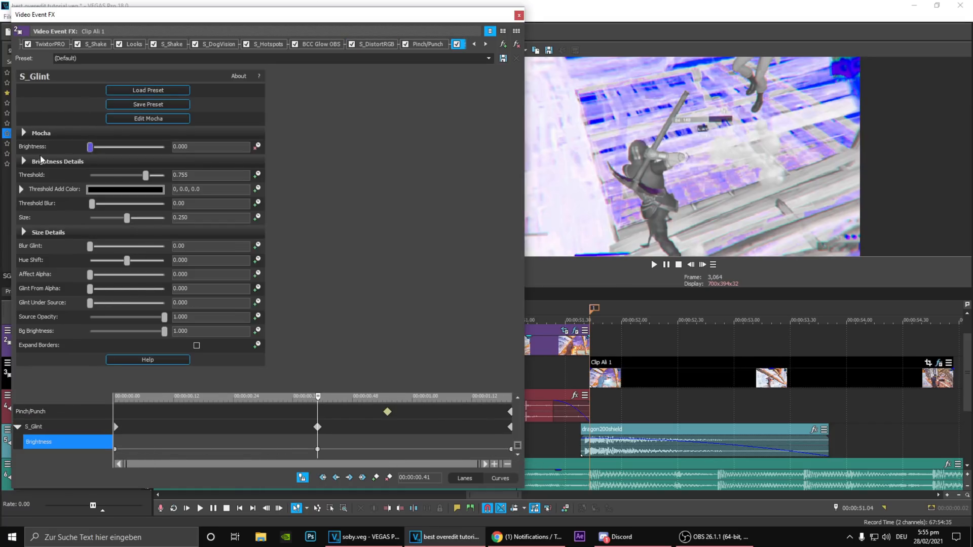
Set S_Glint's Brightness keyframe at 00:00:00.41 to Slow Fade, preview the ramp, and close the effects window.
right_click(317, 450)
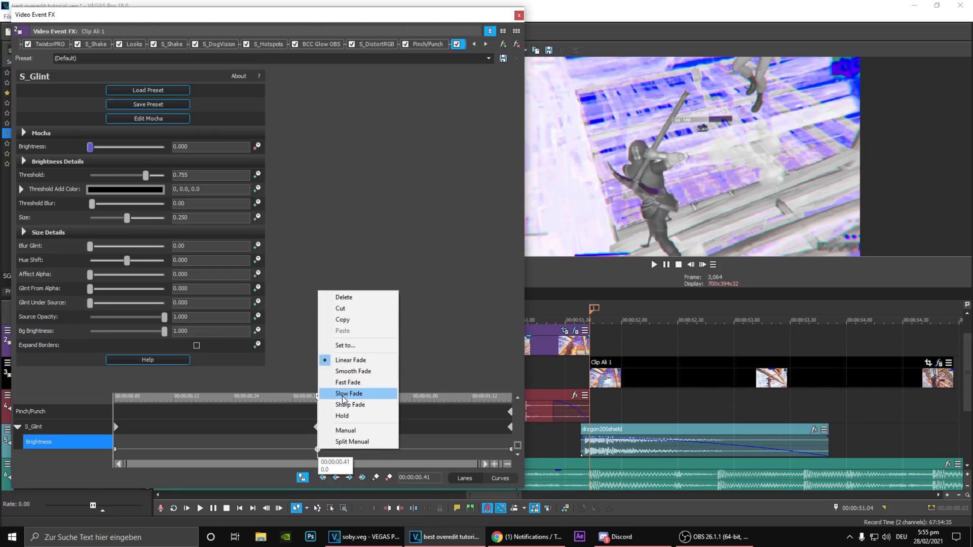
left_click(348, 394)
left_click_drag(263, 451, 545, 451)
left_click(519, 16)
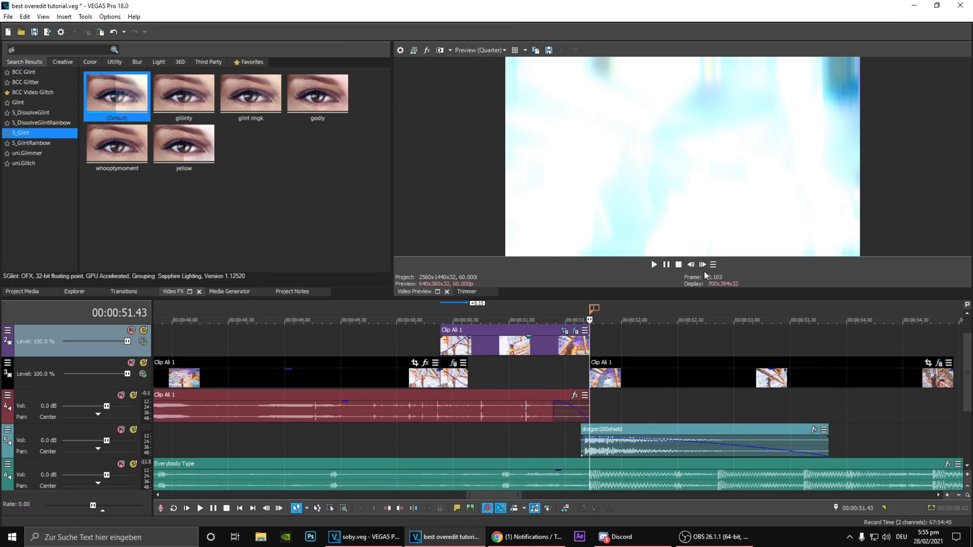
Check the frames following the transition, and return to the upper-track event's start with the uppermost empty track in view.
left_click(702, 264)
left_click(702, 265)
left_click(702, 264)
left_click(703, 265)
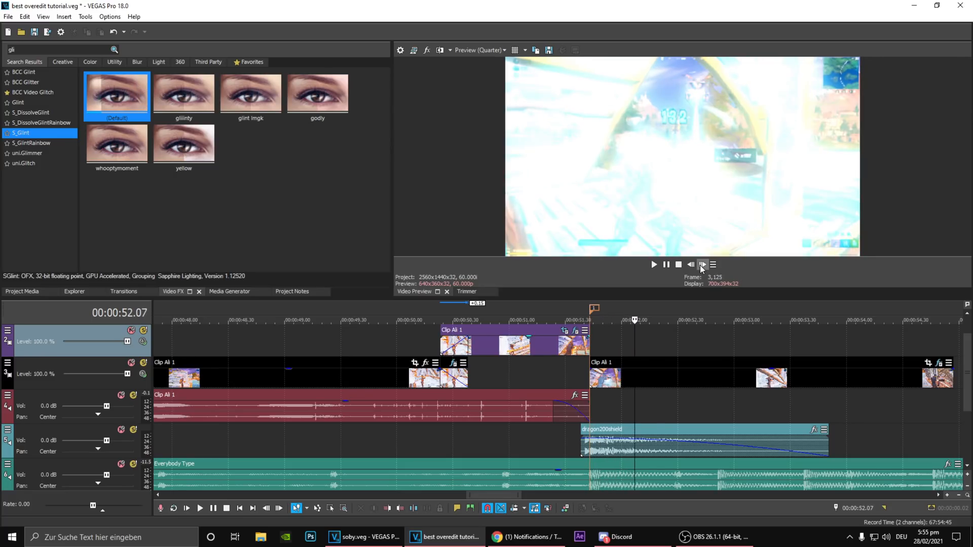
left_click(440, 318)
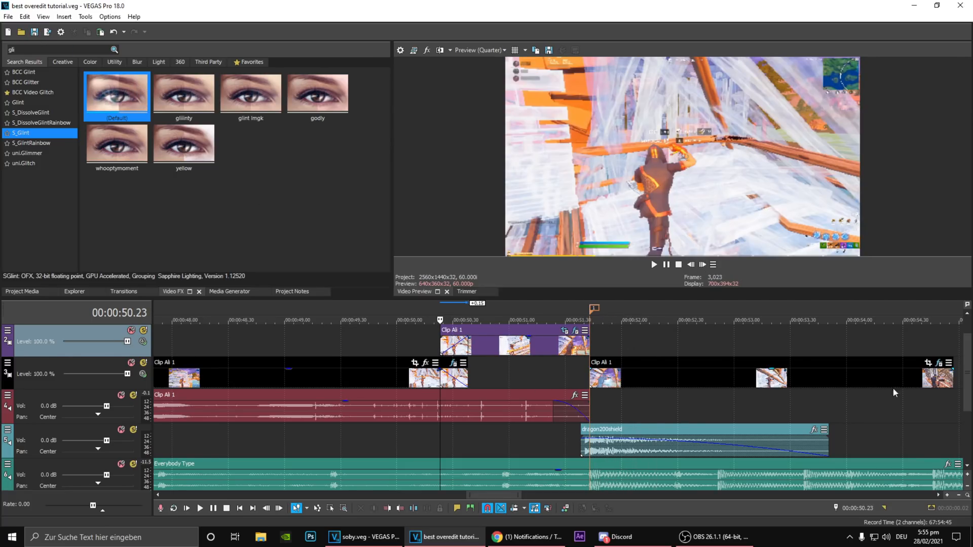
left_click_drag(965, 394, 966, 374)
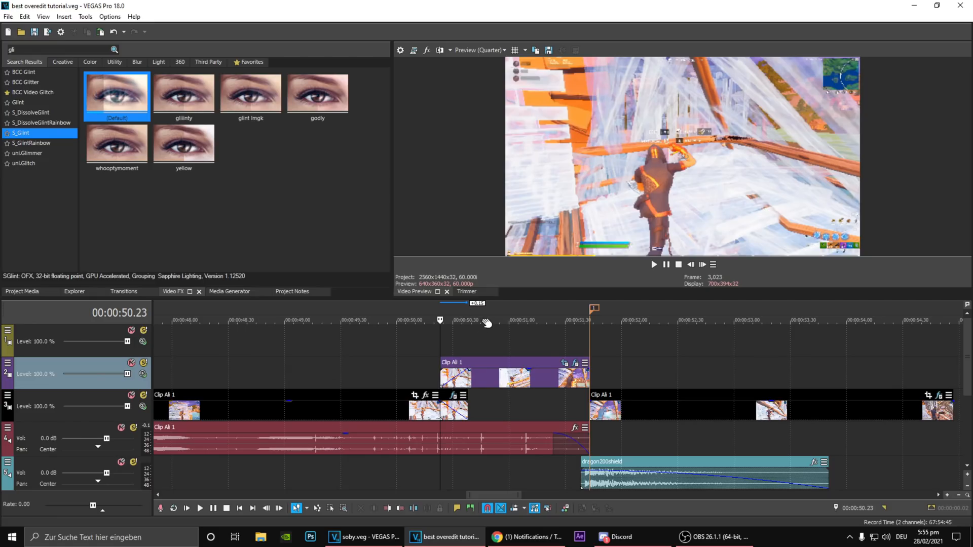